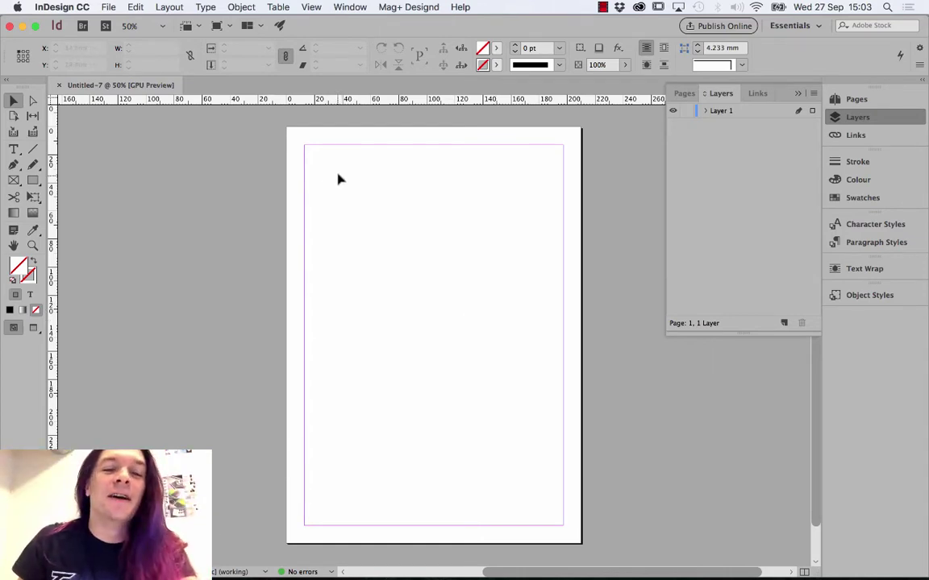
- Start placing an image into the InDesign document from the File menu
click(113, 7)
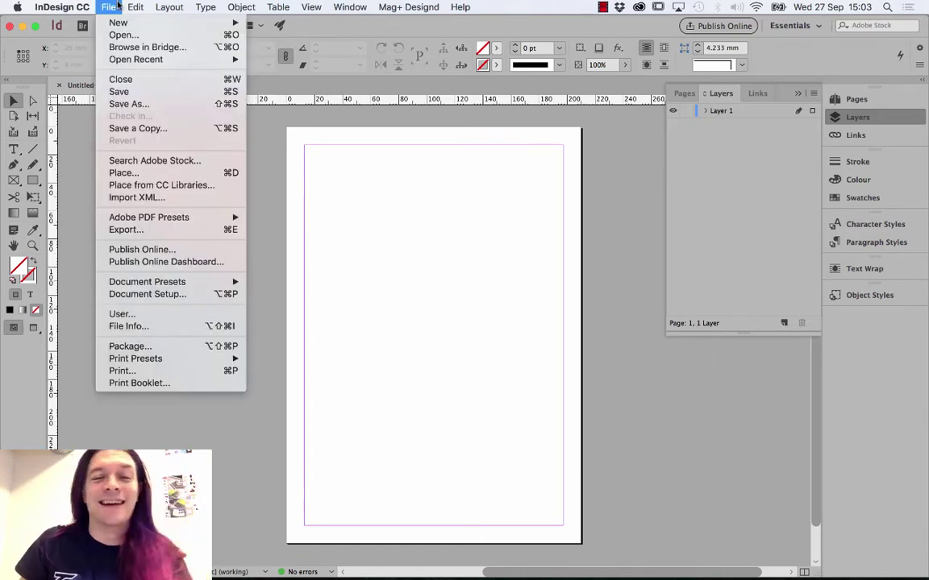
click(119, 6)
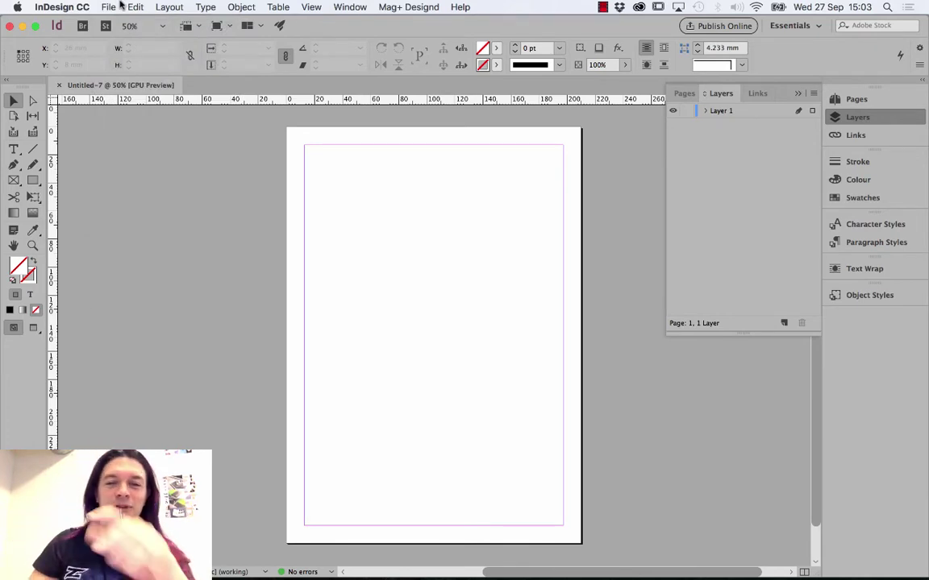
click(108, 7)
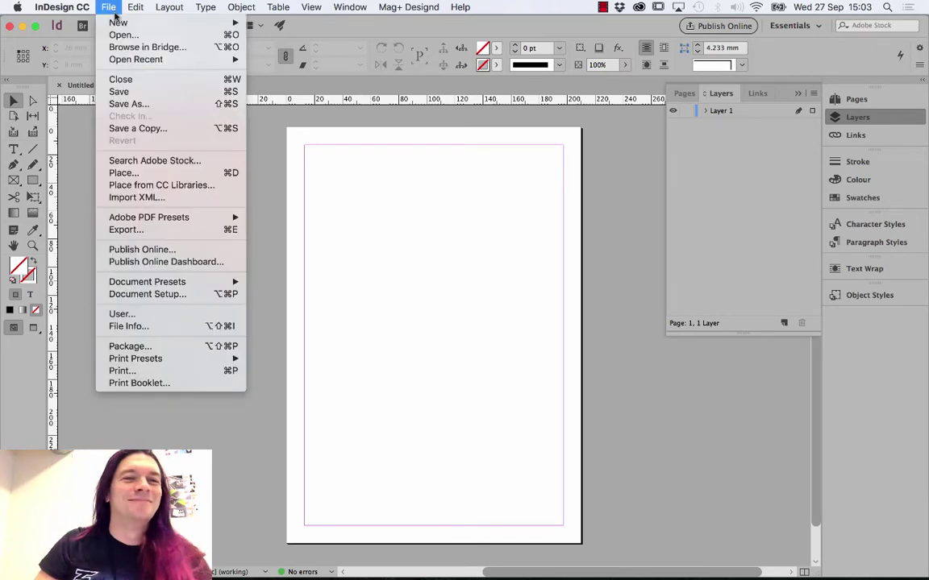
click(139, 177)
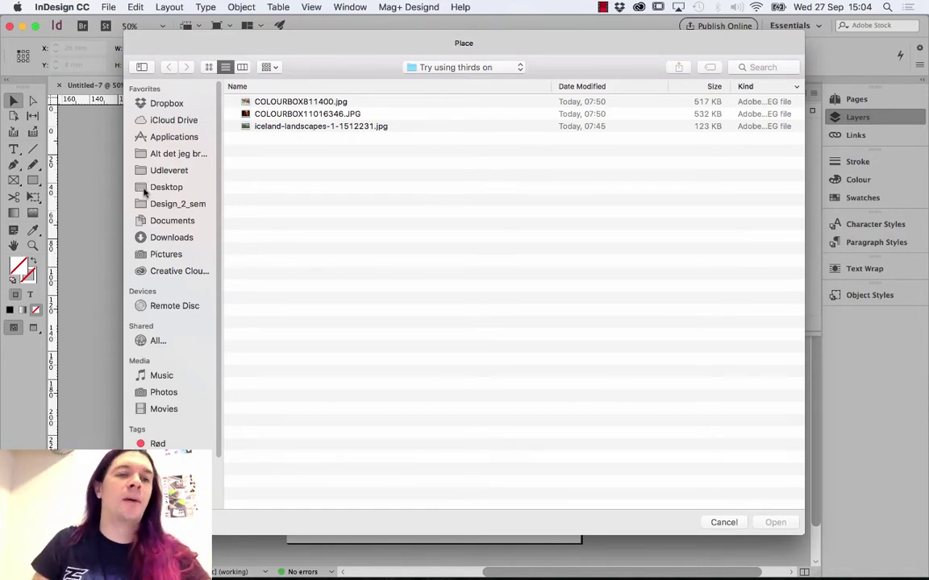
- Browse to Desktop/Des0917/Billedbehandling/Des0917/Random_pictures in the Place dialog
click(149, 187)
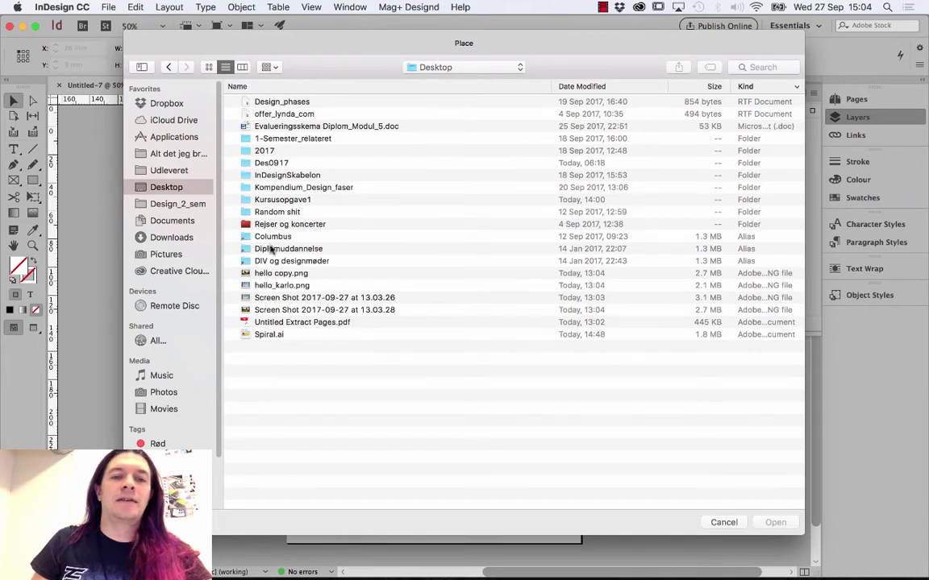
click(270, 164)
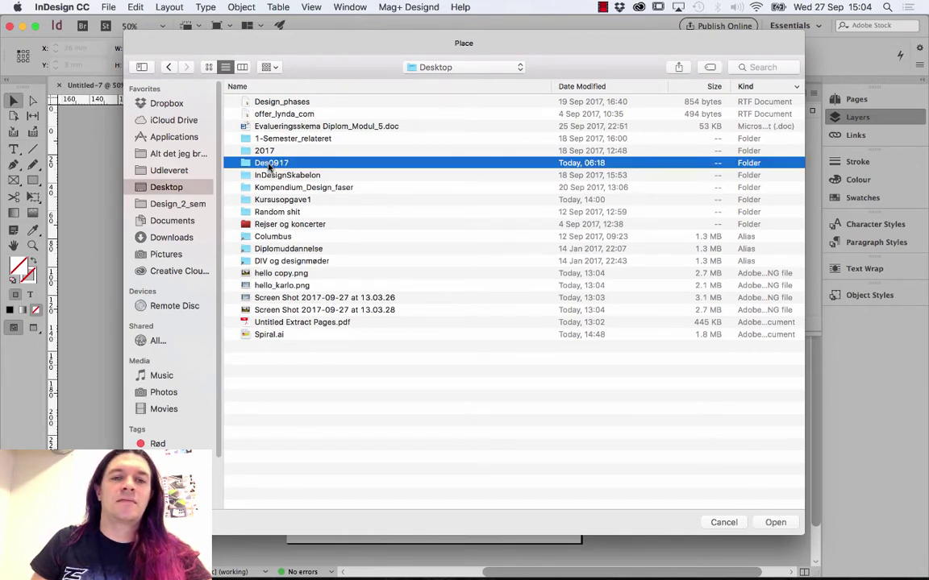
double_click(269, 212)
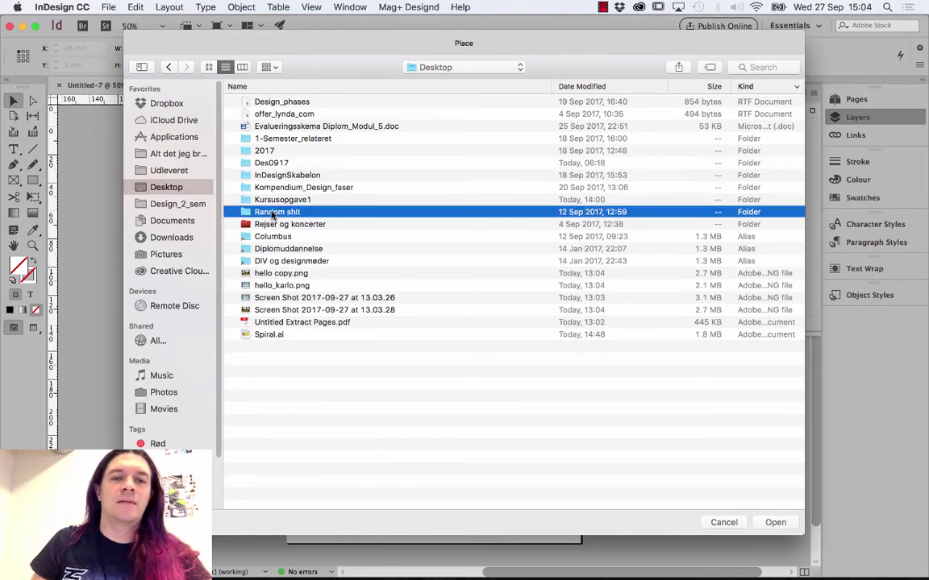
click(168, 67)
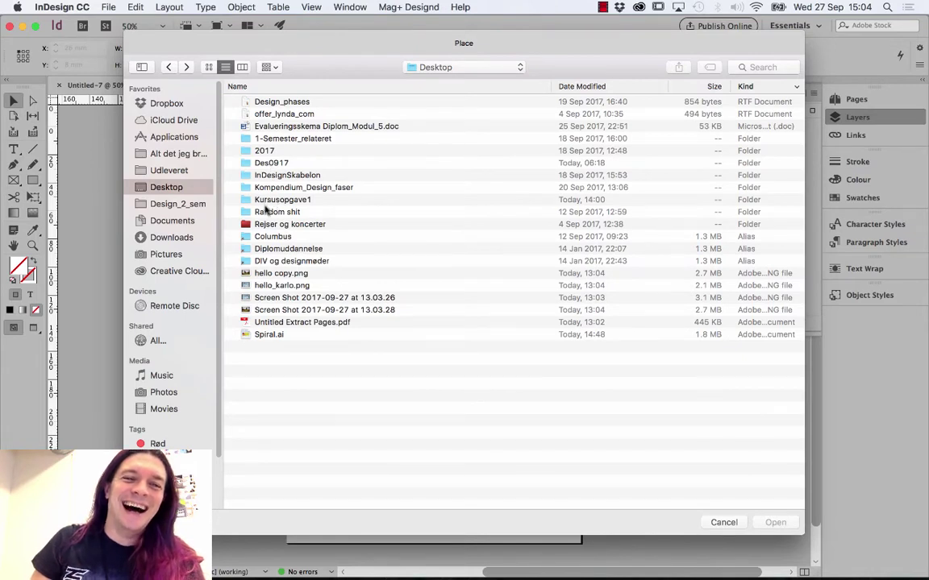
click(267, 164)
double_click(266, 164)
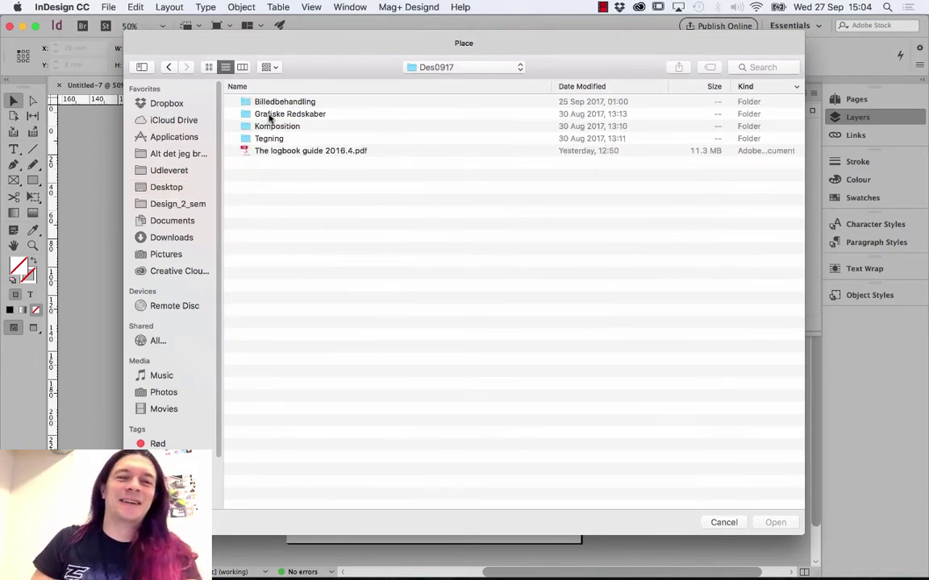
double_click(254, 101)
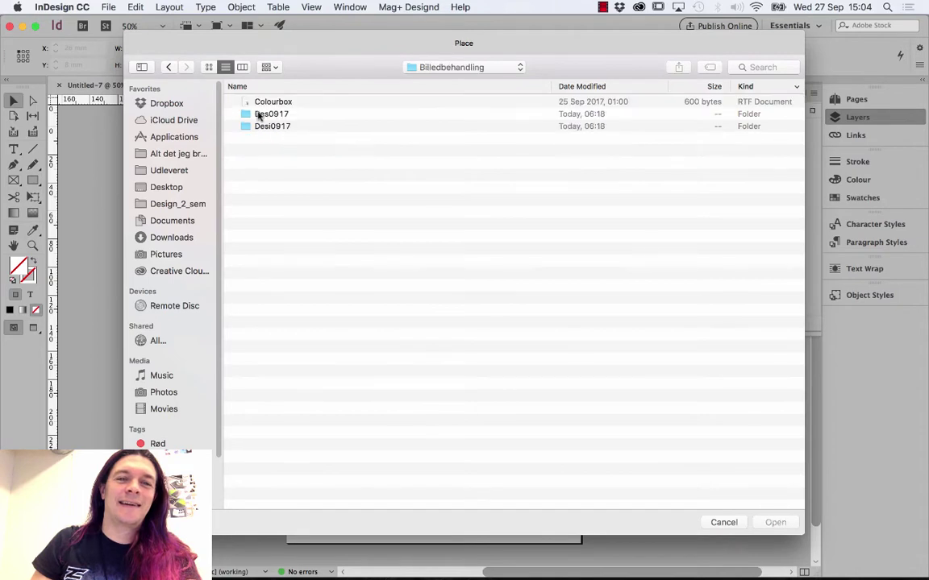
double_click(246, 125)
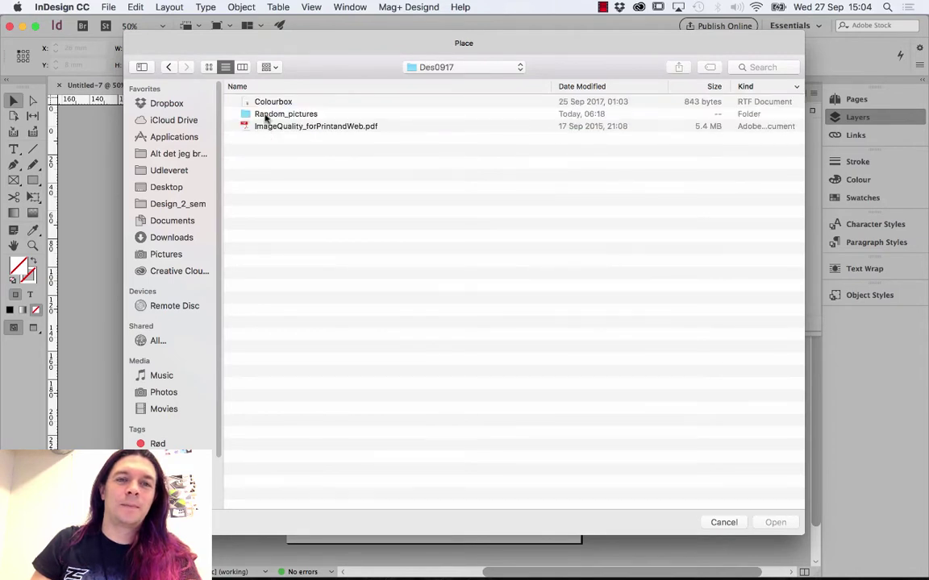
double_click(242, 113)
- Select and preview COLOURBOX11016346.JPG, then load it for placing
click(307, 126)
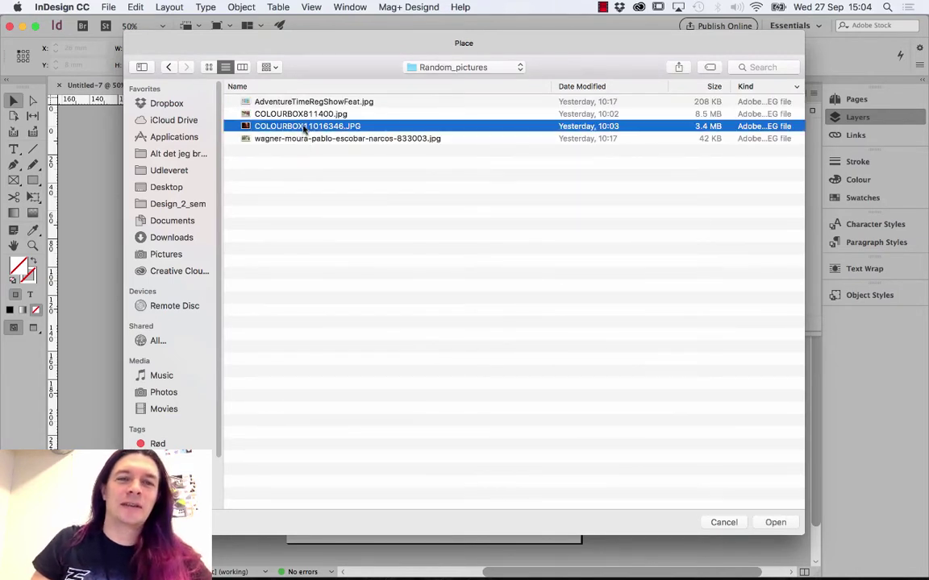
key(space)
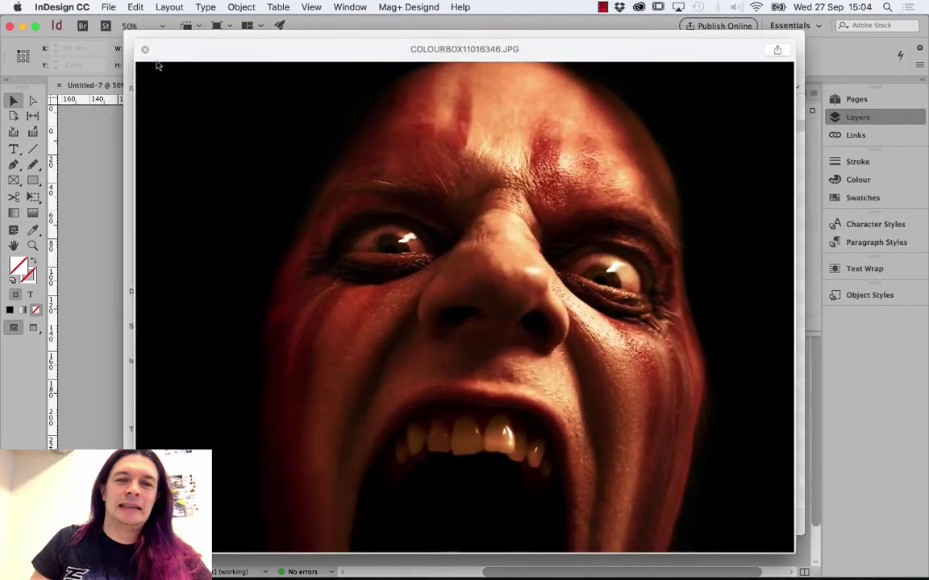
click(148, 53)
click(776, 520)
- Drop the photo onto the page and move it to the top-left corner
click(617, 423)
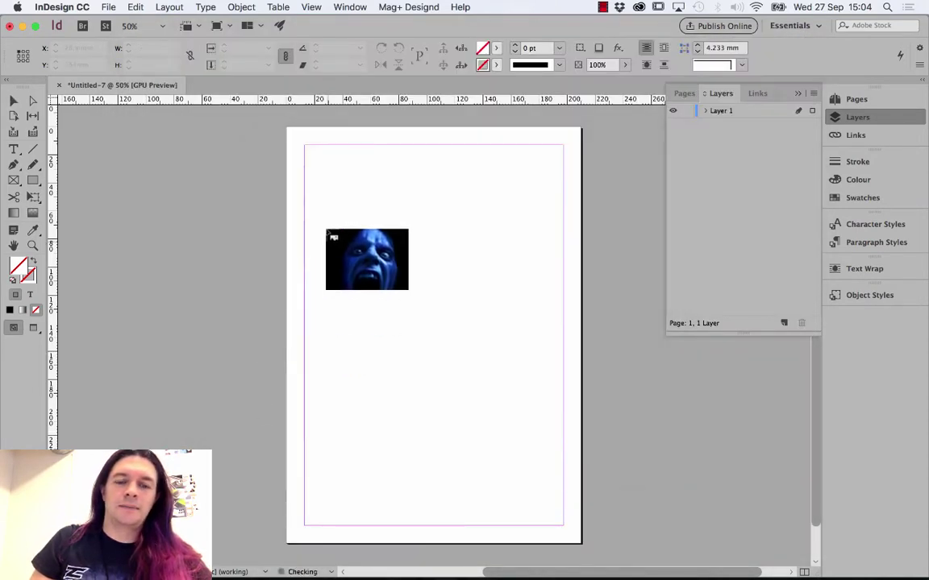
click(313, 158)
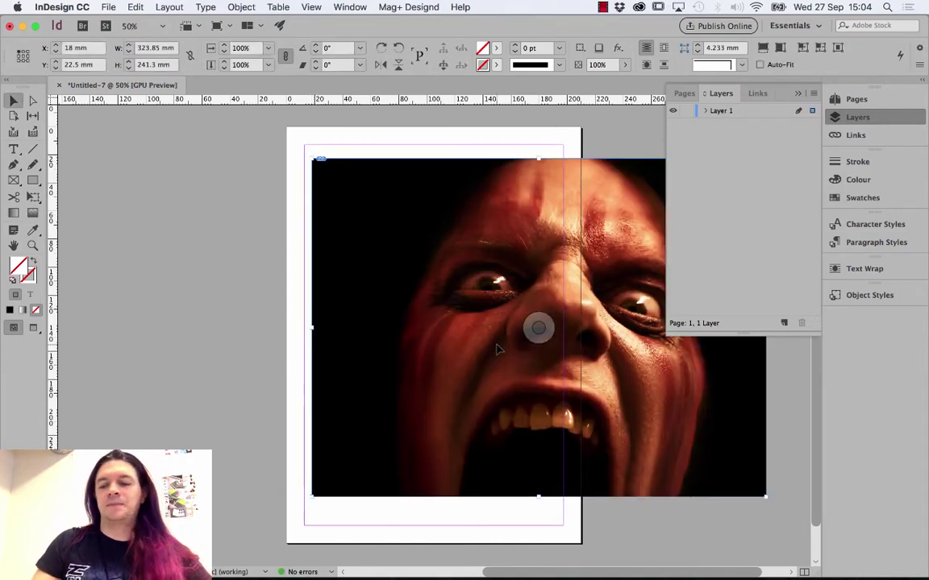
key(super+minus)
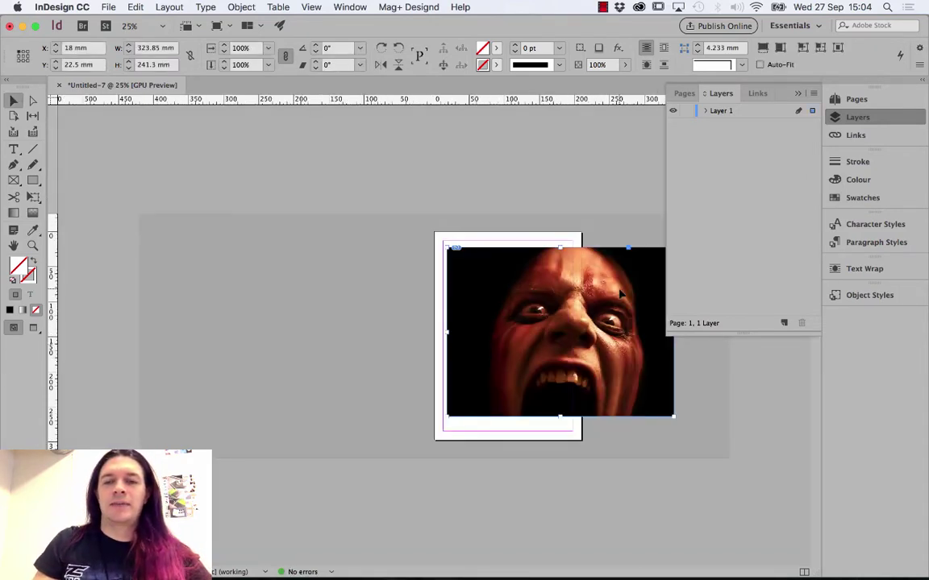
mouse_move(556, 262)
mouse_down()
mouse_move(564, 271)
mouse_move(538, 256)
mouse_move(548, 264)
mouse_up()
- Read the photo's link info showing 300 PPI, then drag it off the page and delete it
click(859, 135)
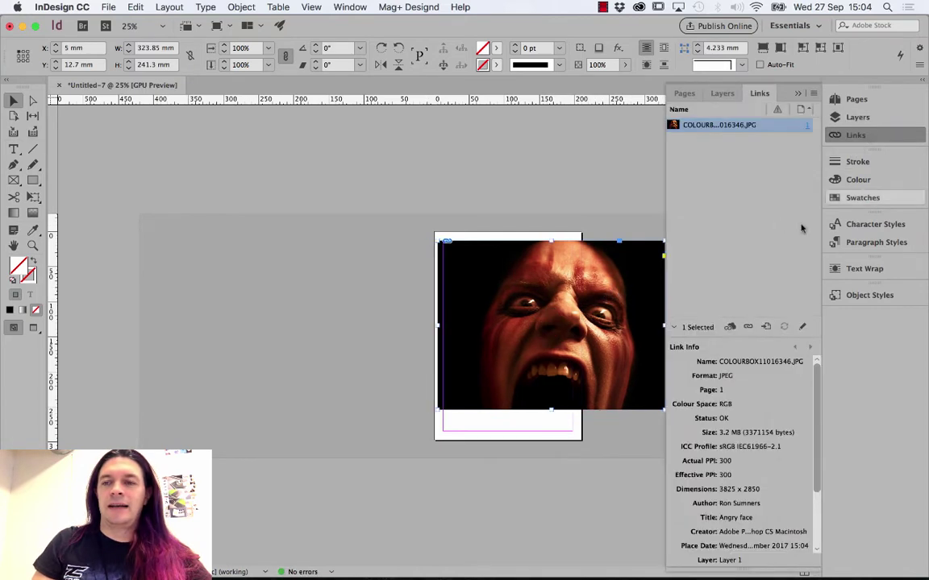
scroll(740, 476, down, 1)
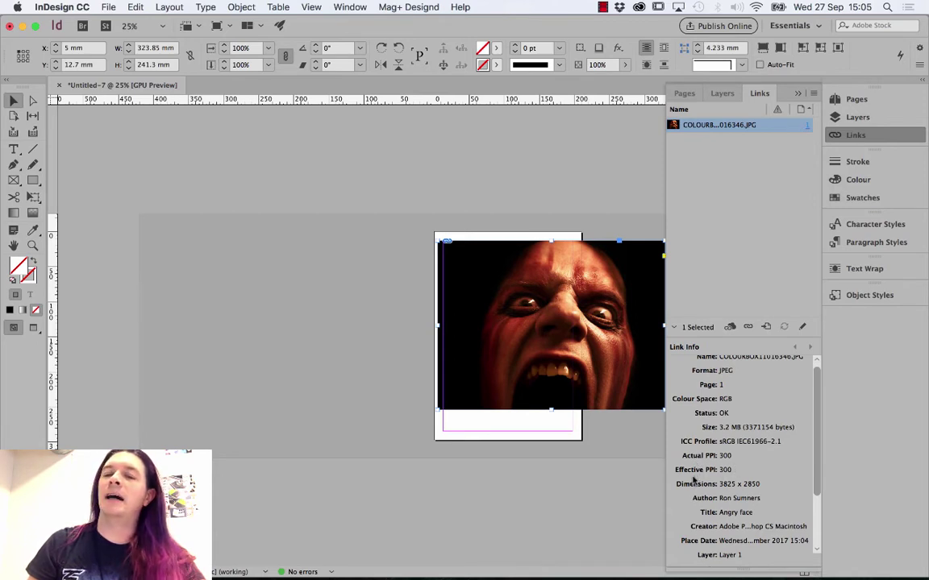
drag(549, 326, 410, 344)
key(Delete)
- Place COLOURBOX11016346.JPG again at full size onto the page
key(super+d)
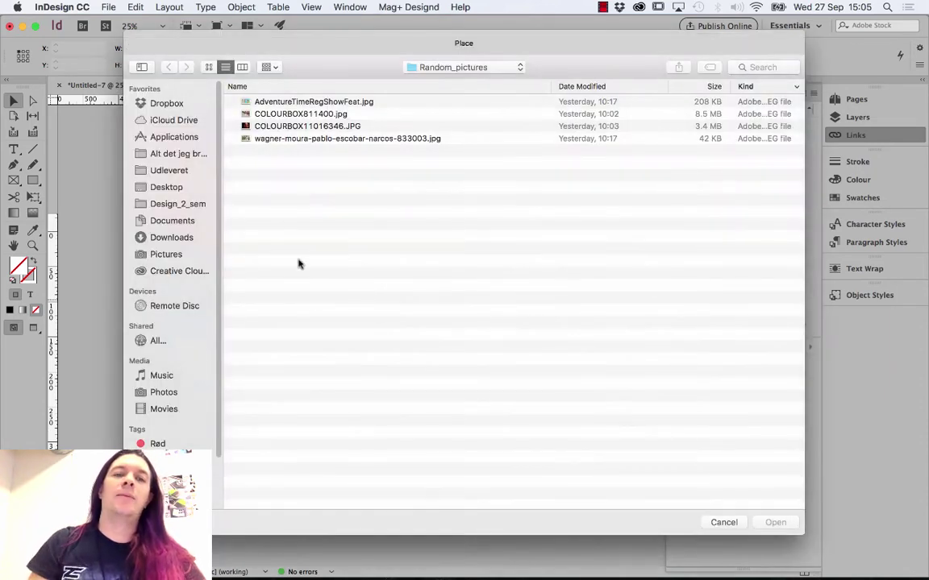
click(309, 126)
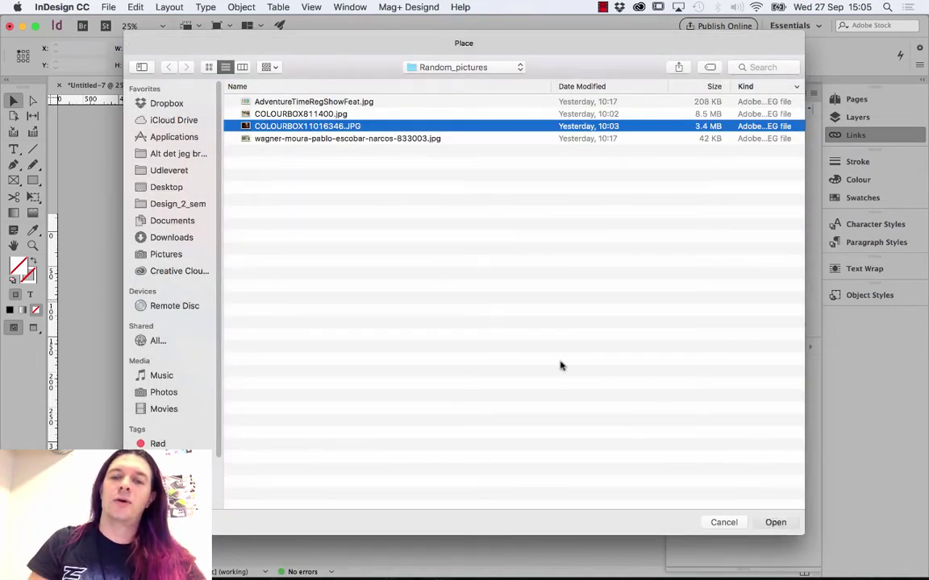
click(773, 522)
click(619, 423)
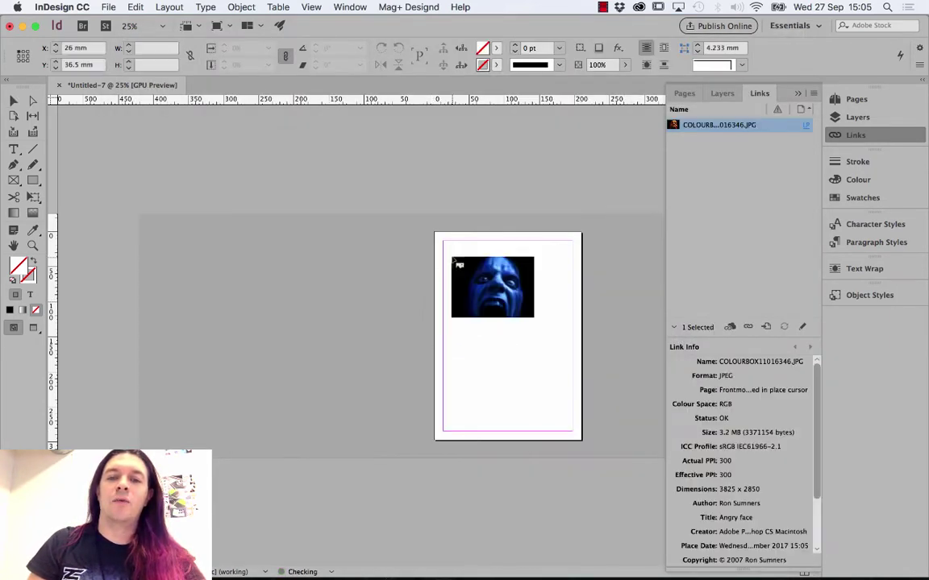
click(453, 257)
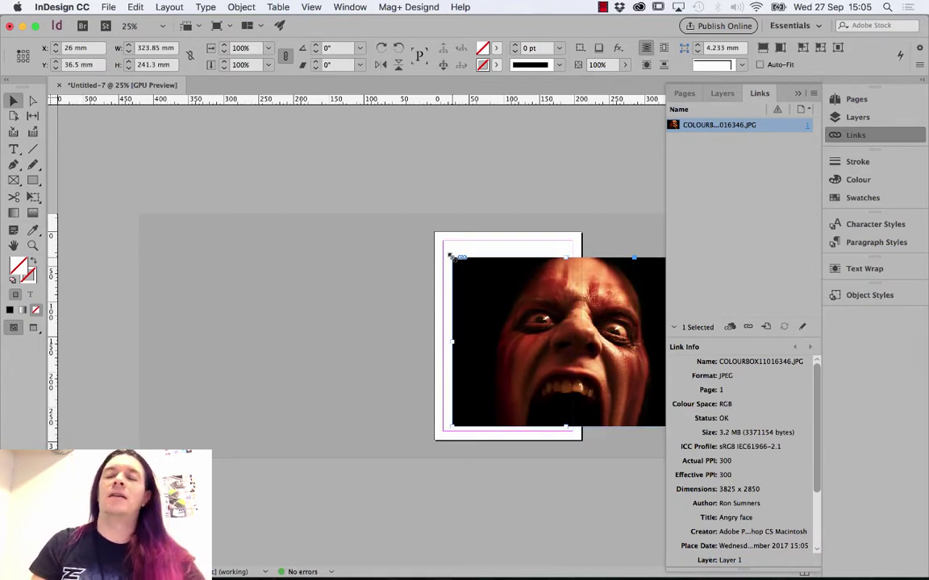
- Move the photo to the page's top edge, overhanging the left side
drag(605, 299, 569, 282)
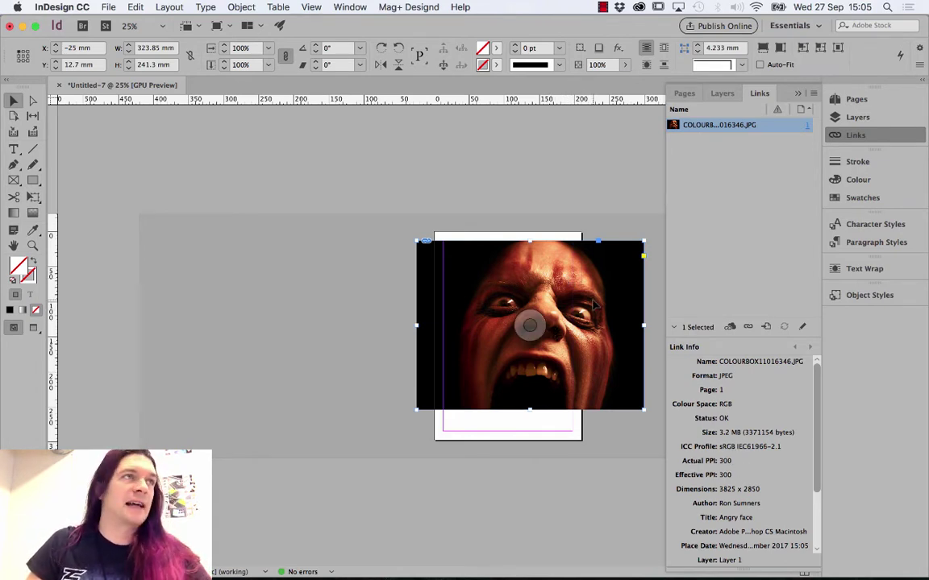
drag(594, 306, 596, 294)
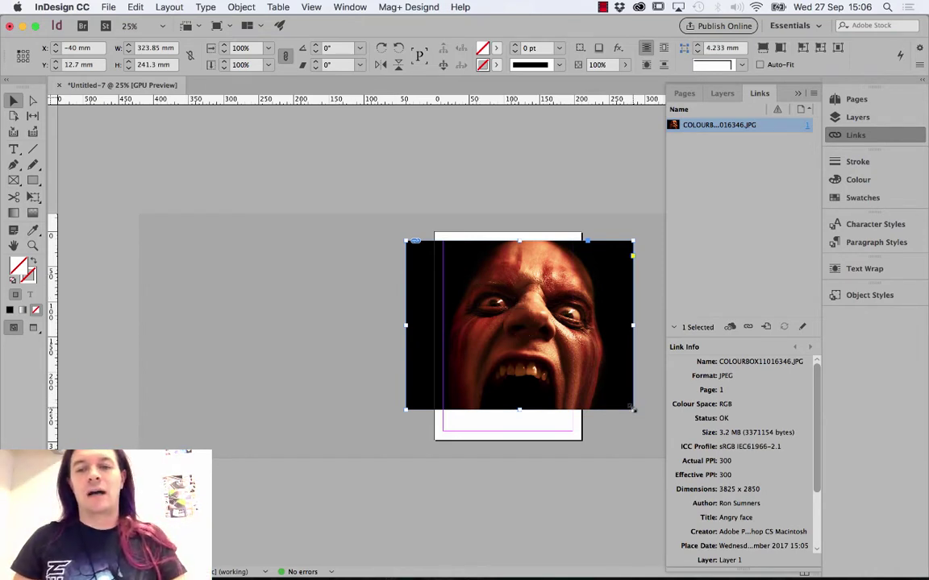
drag(634, 410, 618, 398)
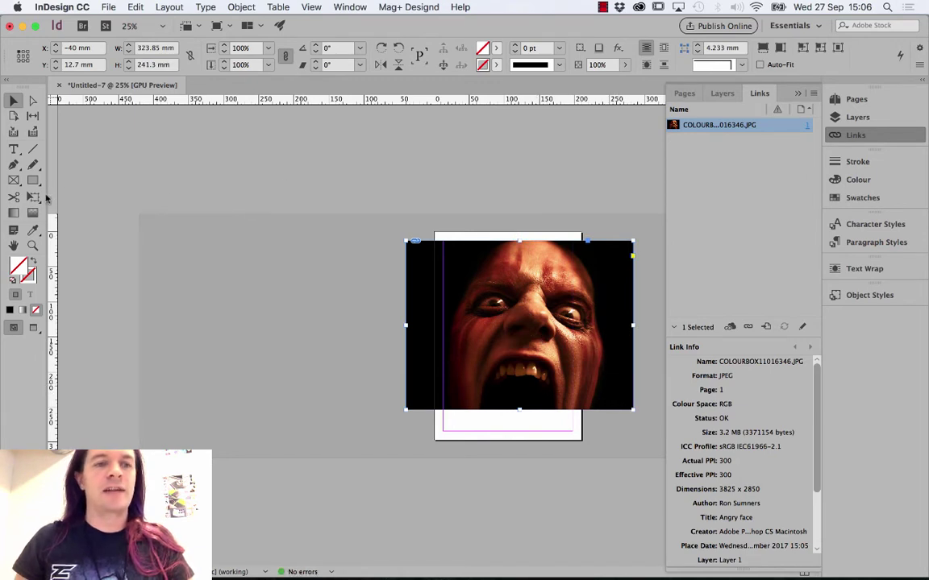
- Scale the photo to about 65% (182.281 × 135.817 mm), align it left, and view at 50%
click(34, 198)
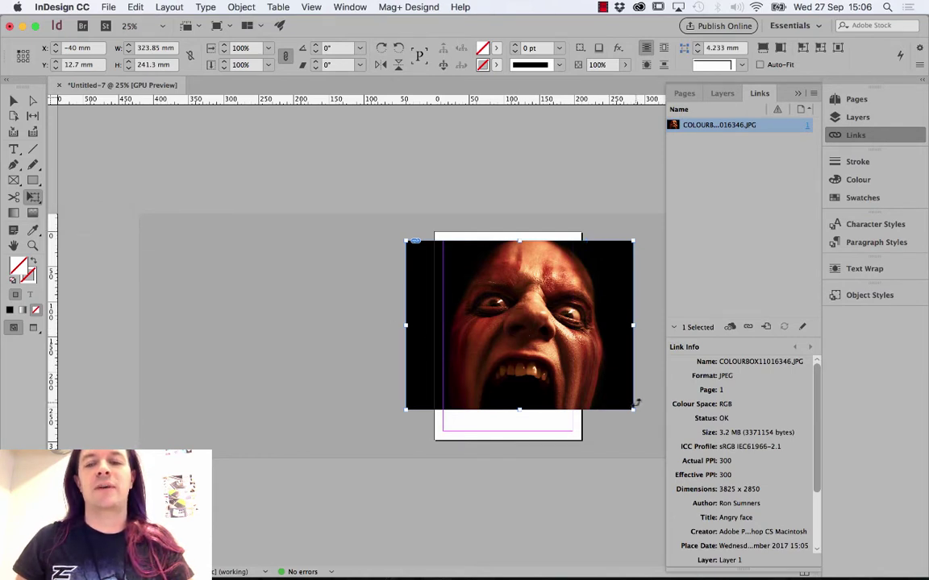
drag(634, 408, 533, 335)
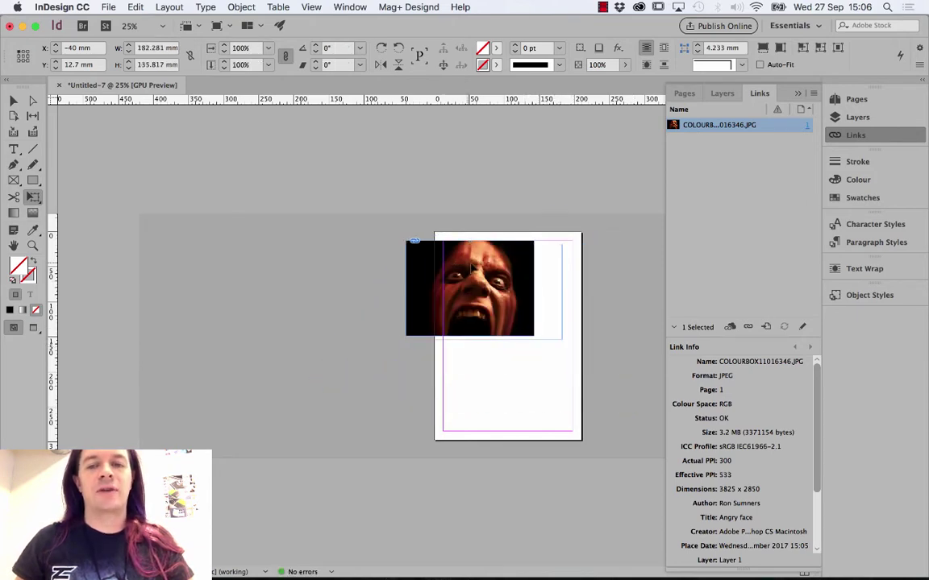
drag(482, 265, 517, 264)
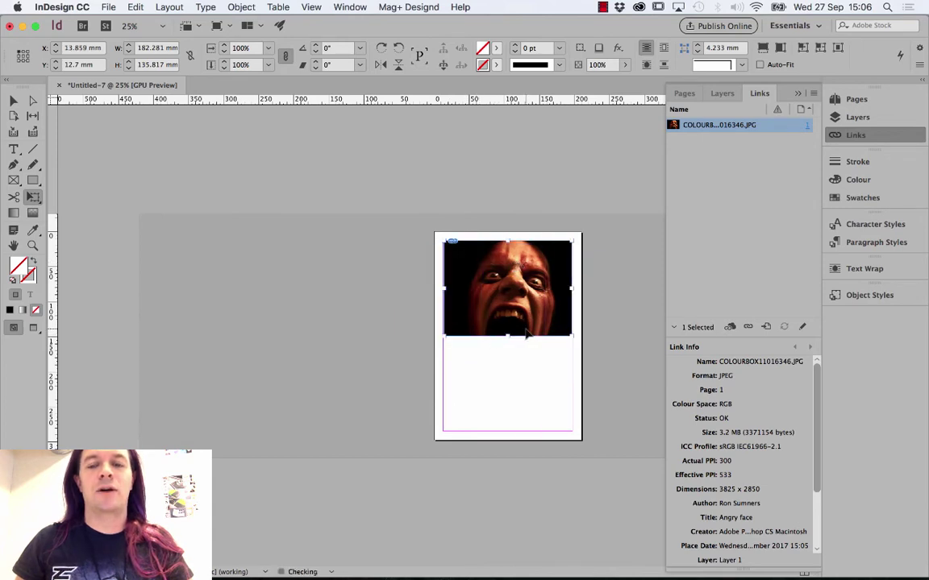
key(super+0)
key(super+minus)
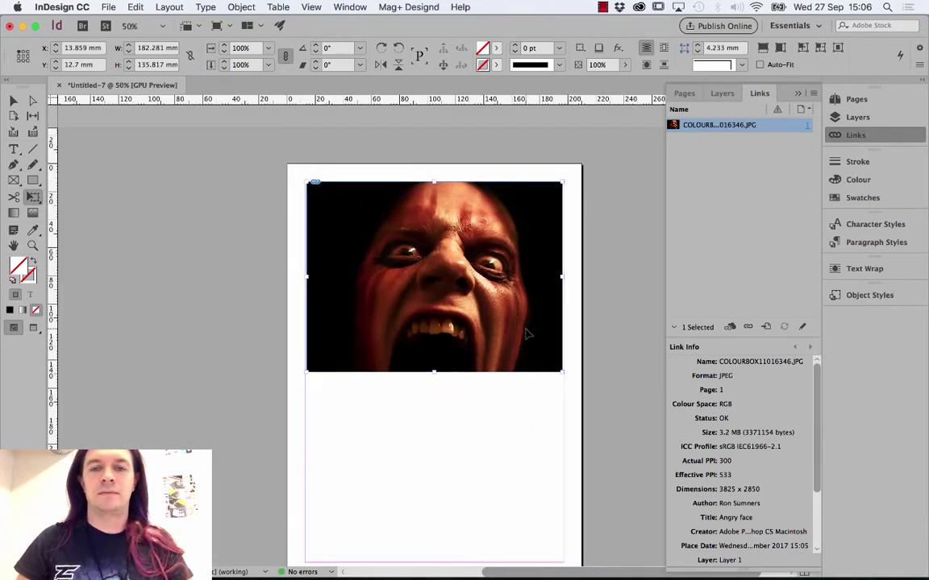
scroll(496, 334, down, 1)
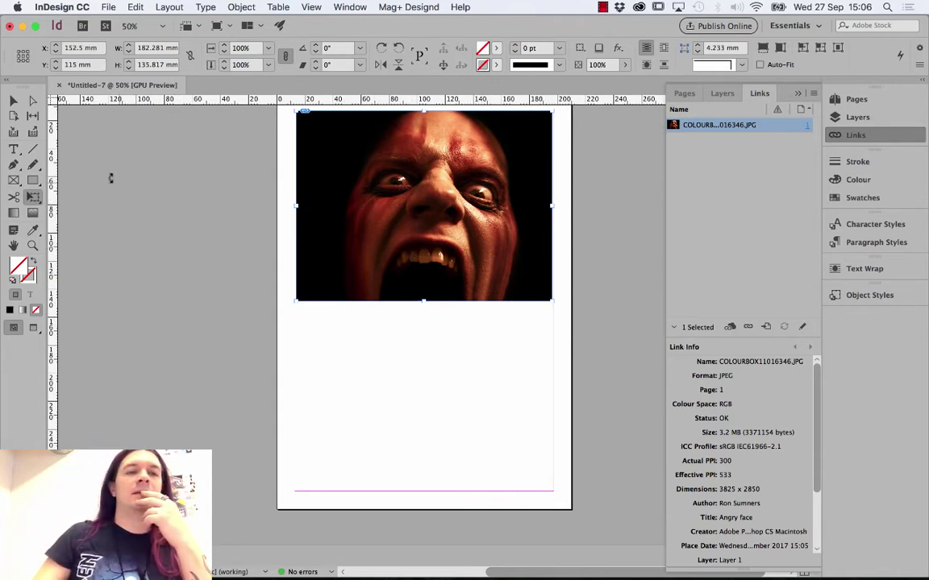
click(13, 100)
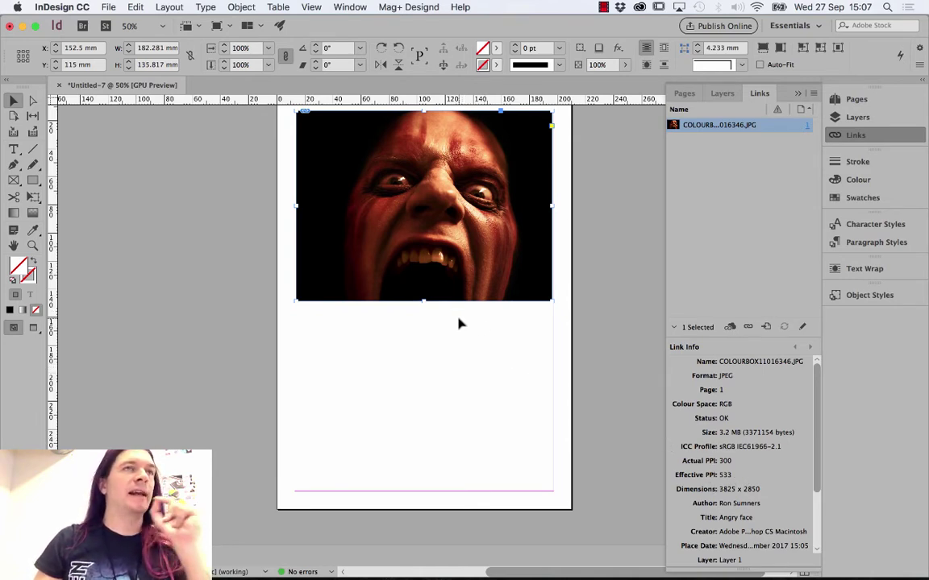
mouse_move(428, 207)
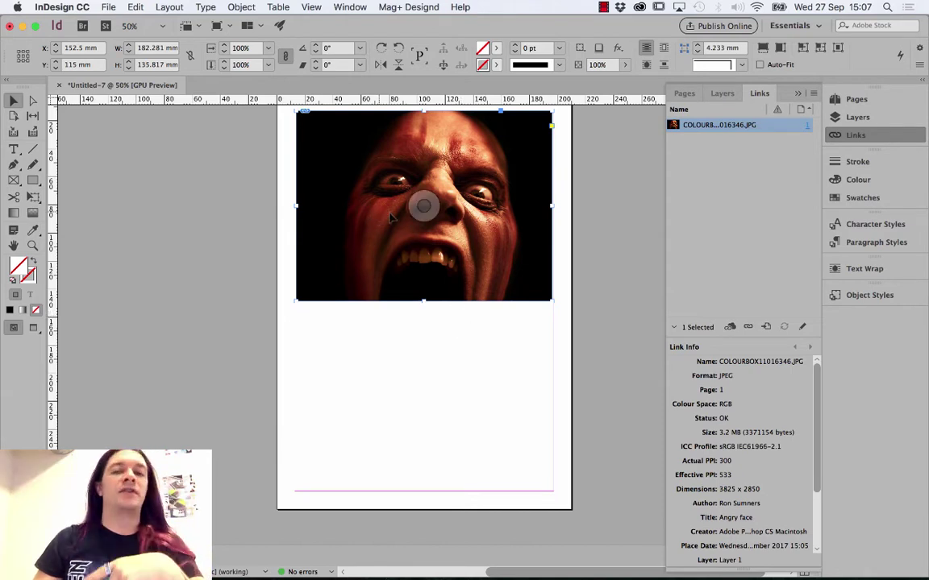
double_click(145, 49)
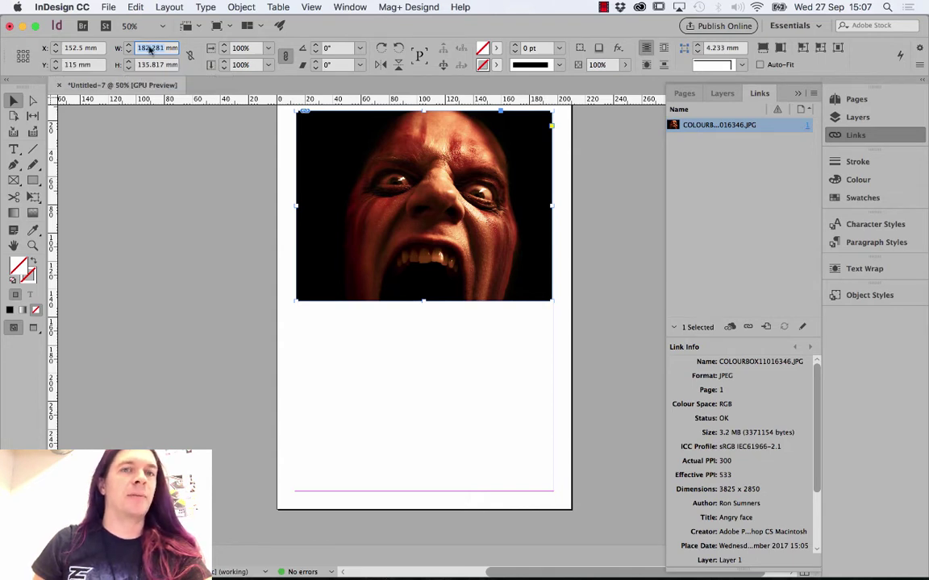
click(151, 65)
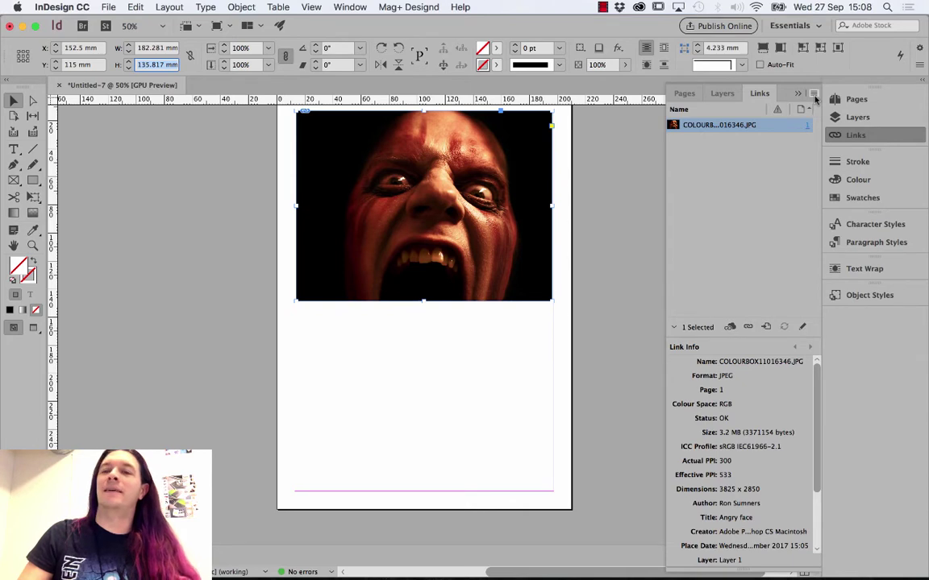
- Send the linked COLOURBOX11016346.JPG to Adobe Photoshop CC 2017 via the Links panel's Edit With
click(815, 96)
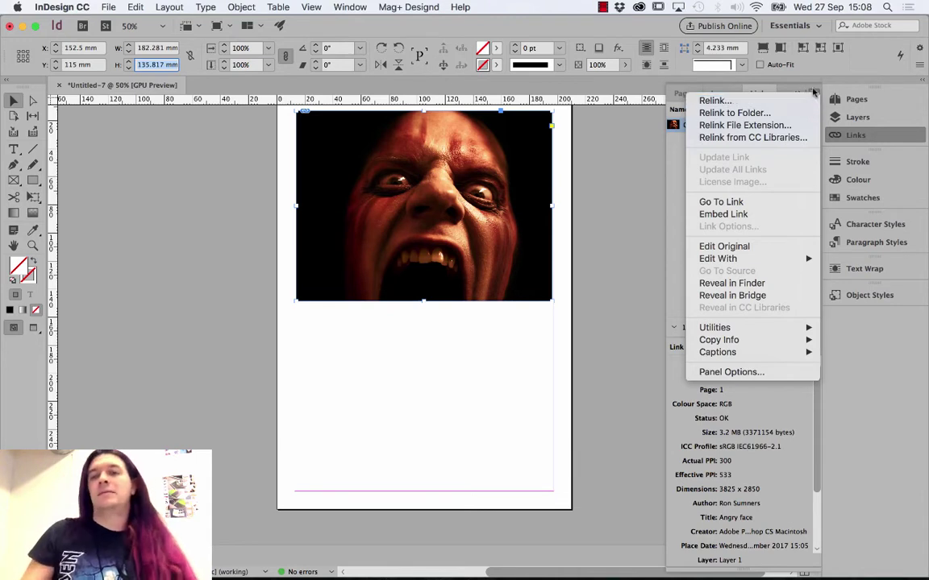
click(815, 95)
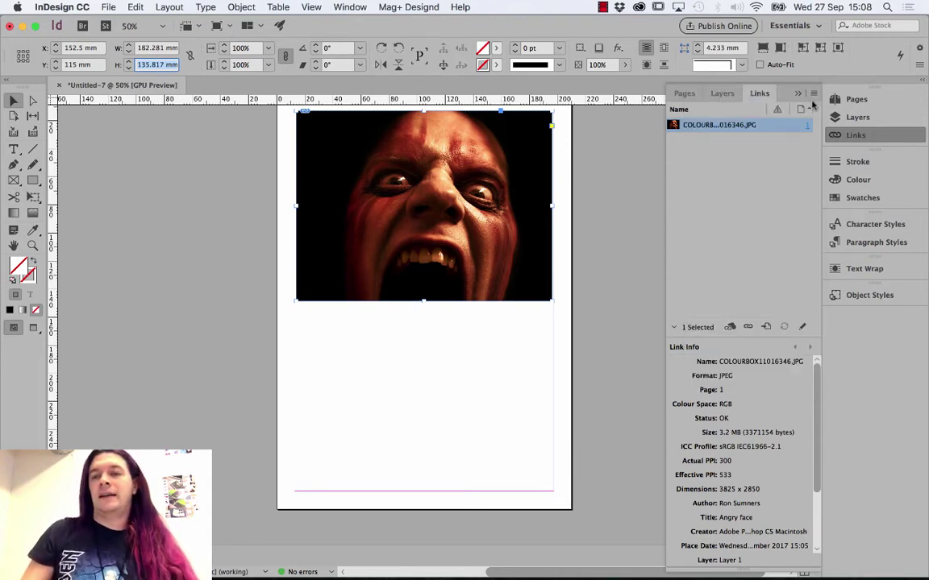
click(815, 95)
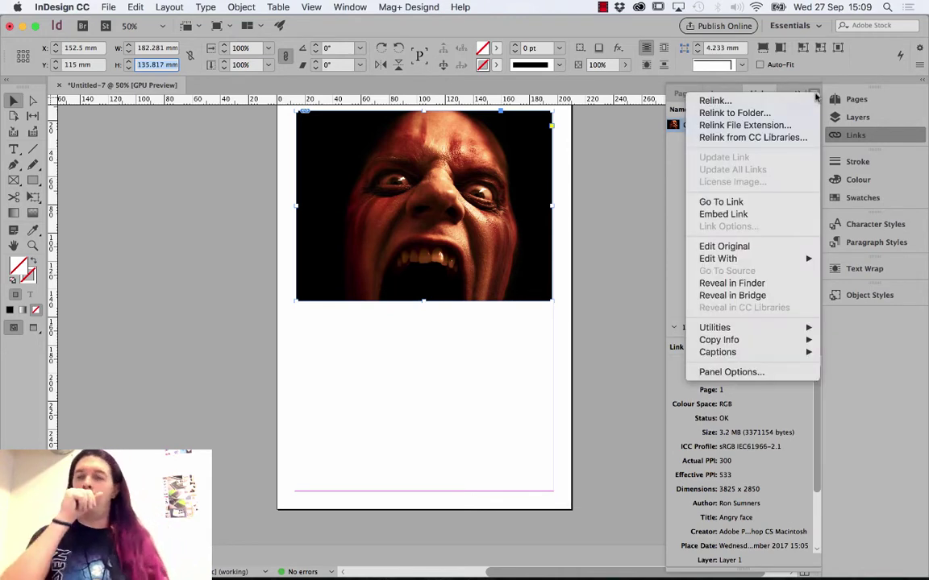
click(815, 95)
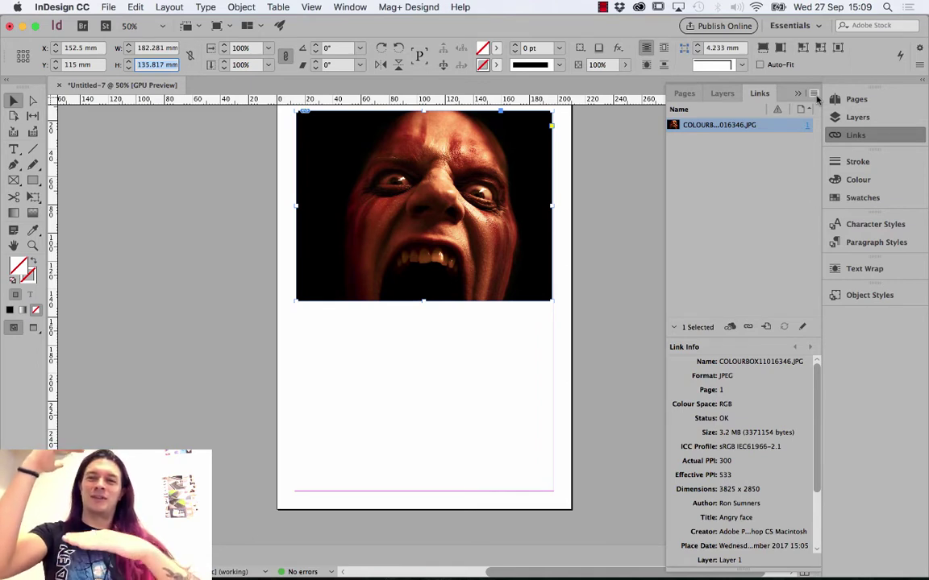
click(815, 94)
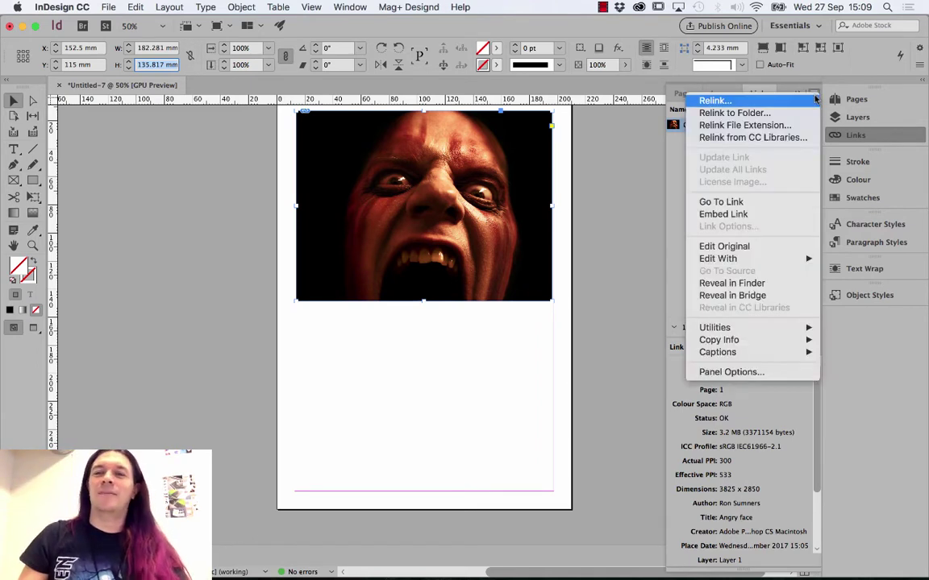
mouse_move(776, 264)
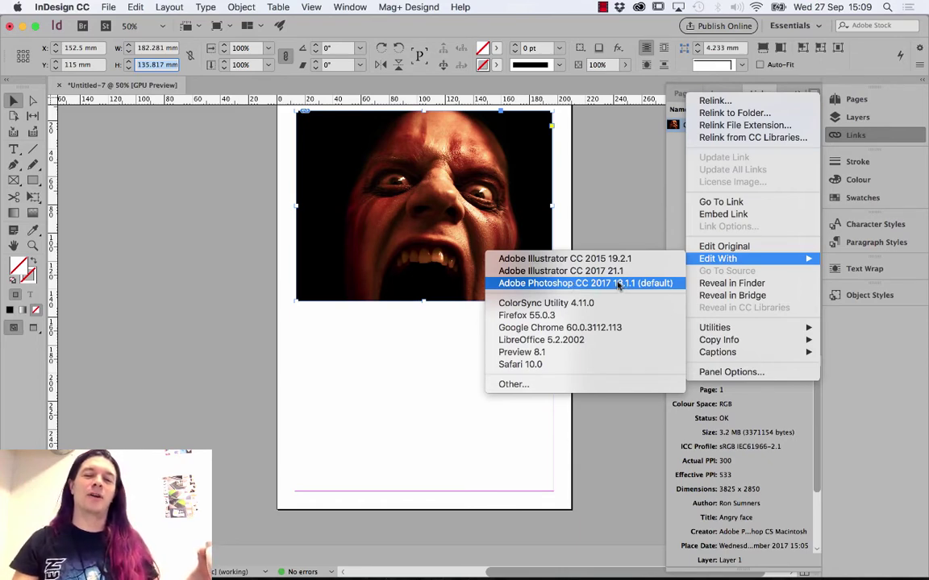
click(564, 283)
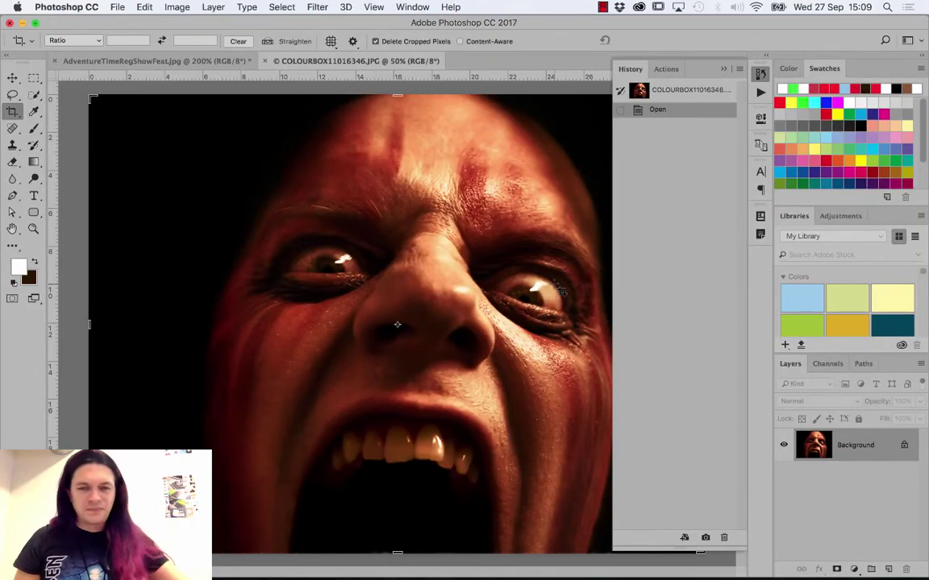
- Open and cancel the Image Size dialog, then show the Image menu
key(h)
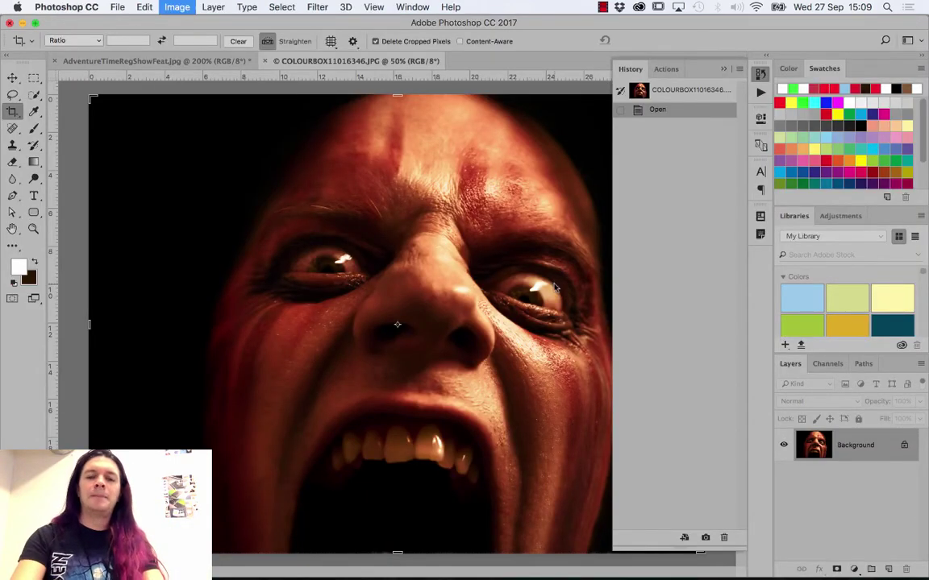
key(super+alt+i)
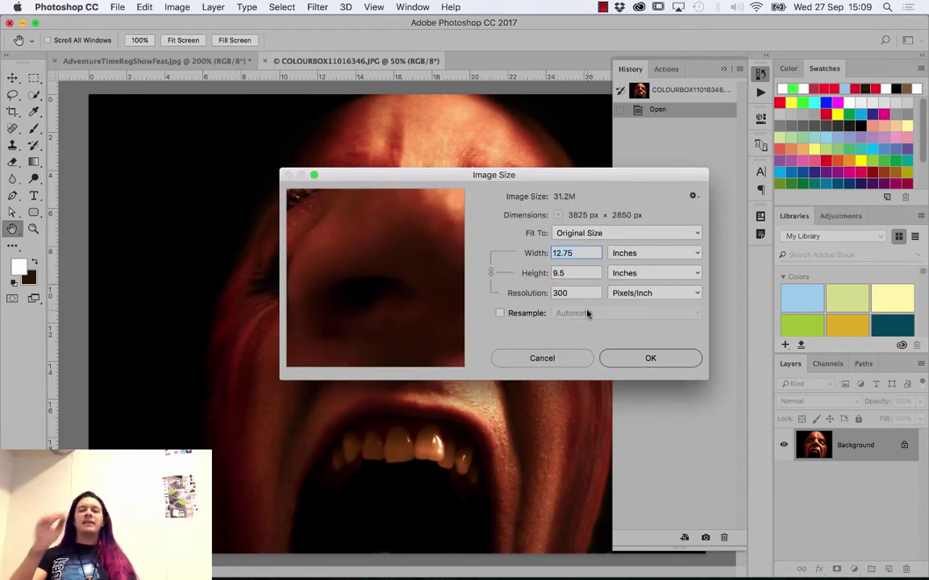
click(549, 357)
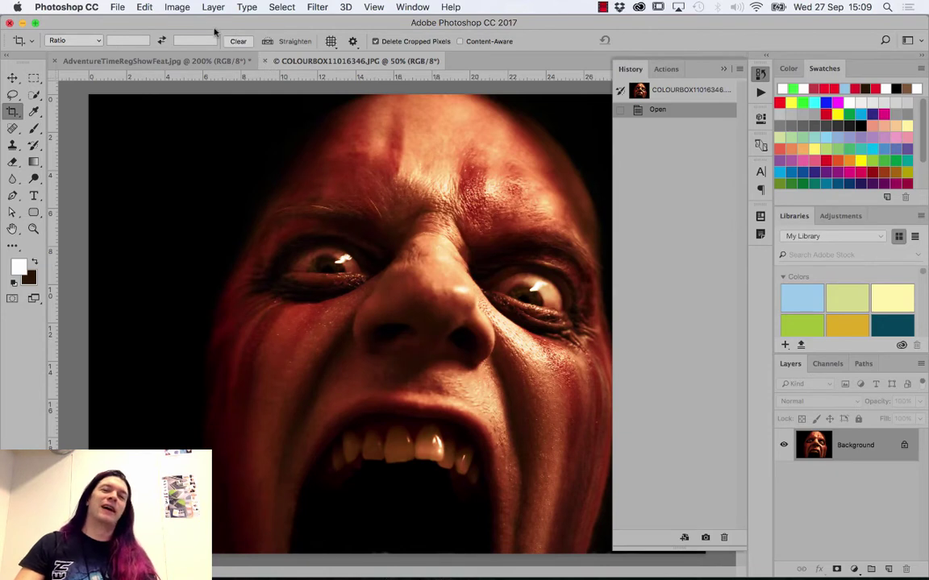
click(177, 6)
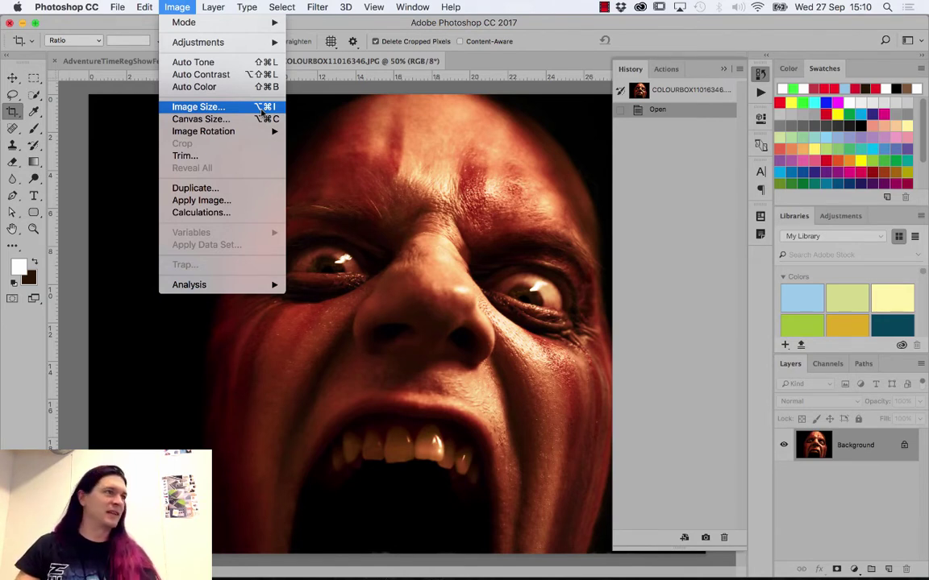
click(263, 113)
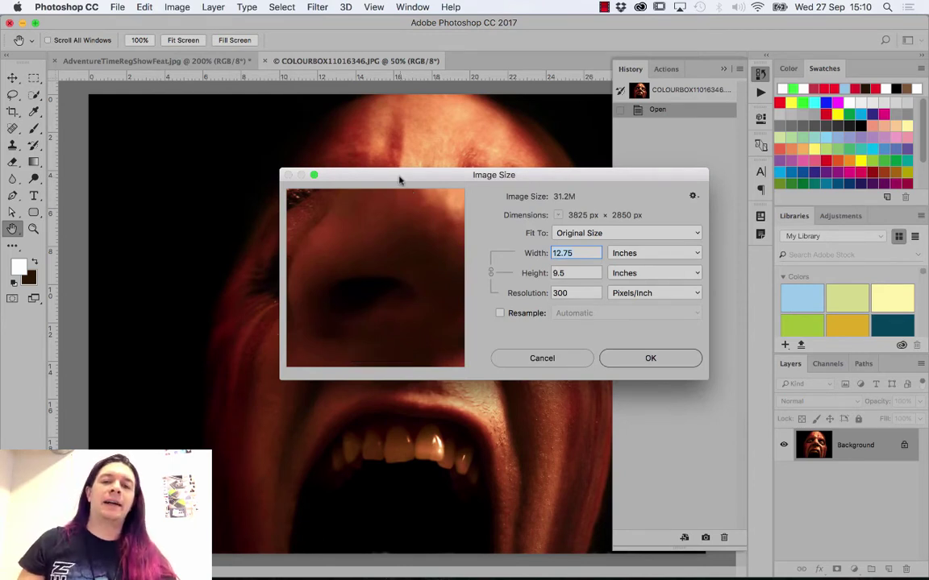
drag(398, 179, 307, 166)
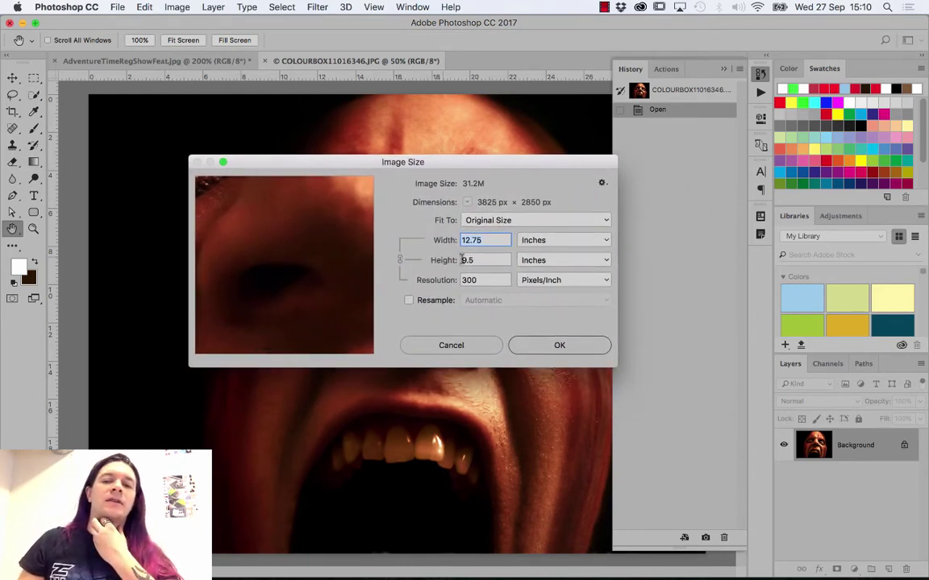
click(540, 241)
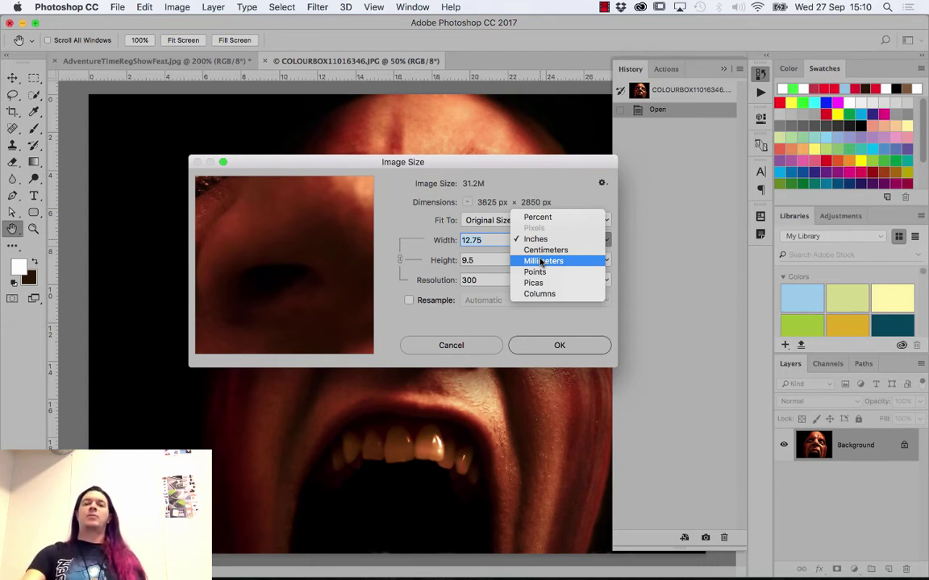
click(542, 262)
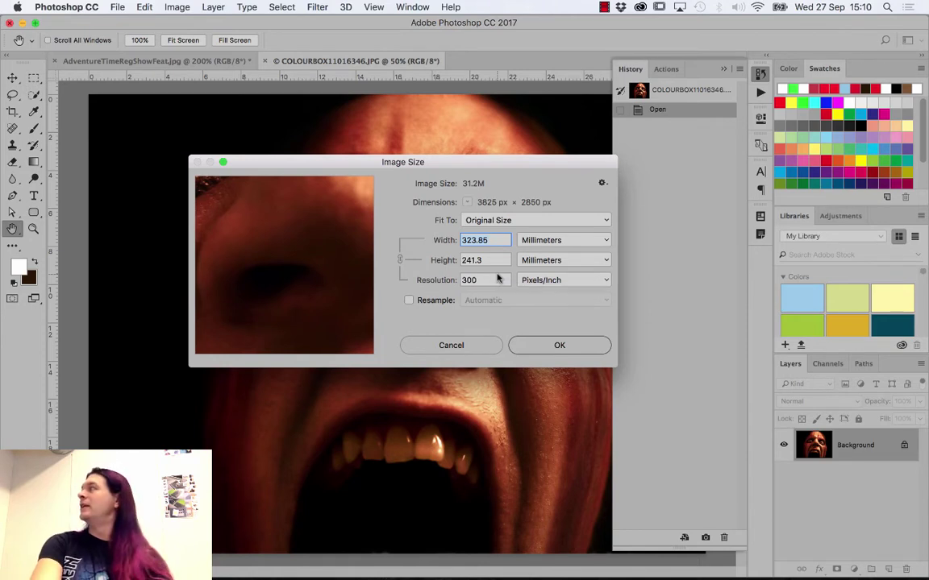
text(18)
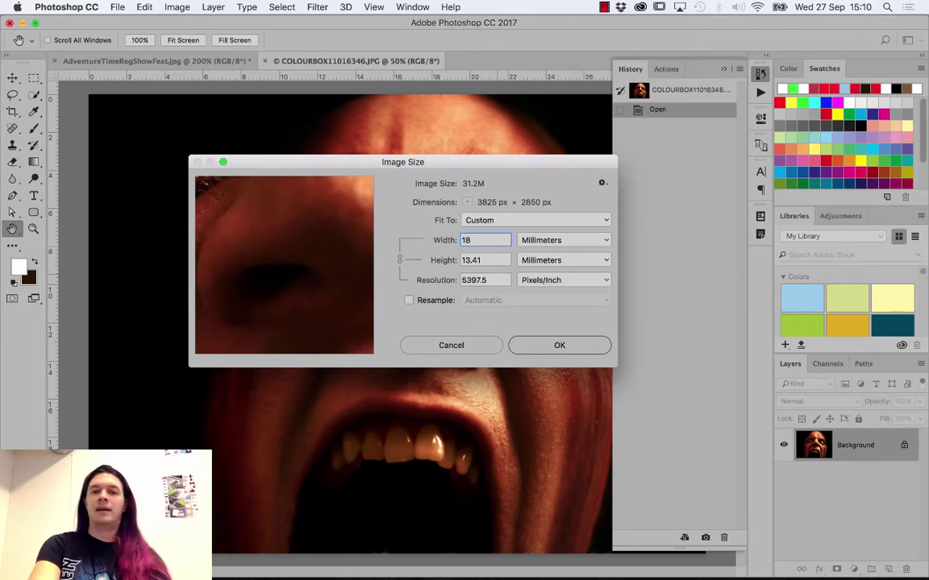
text(2)
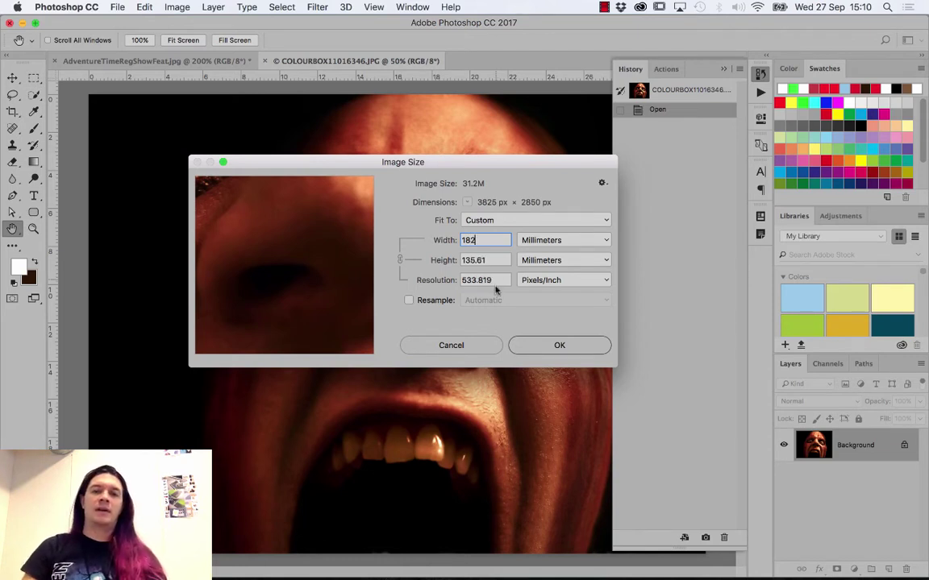
click(490, 260)
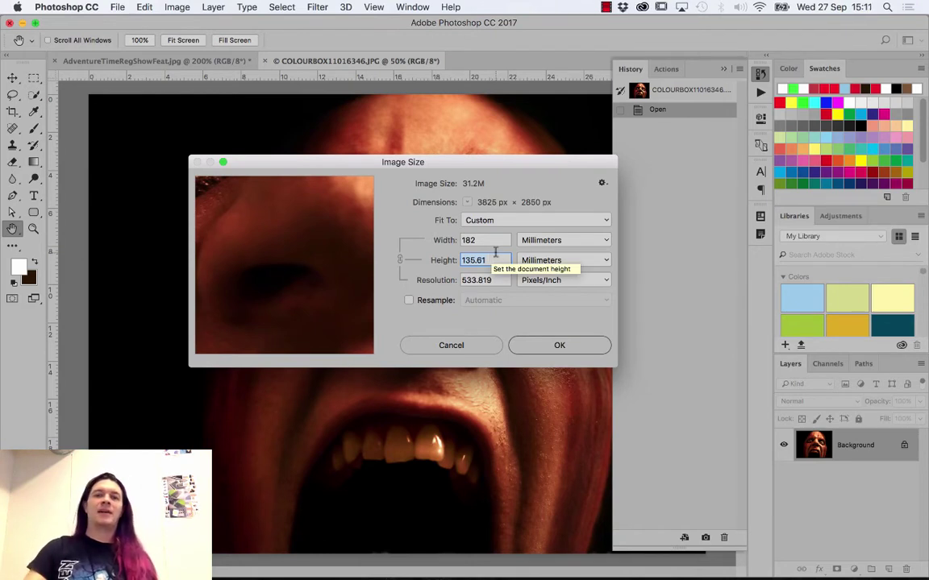
click(491, 280)
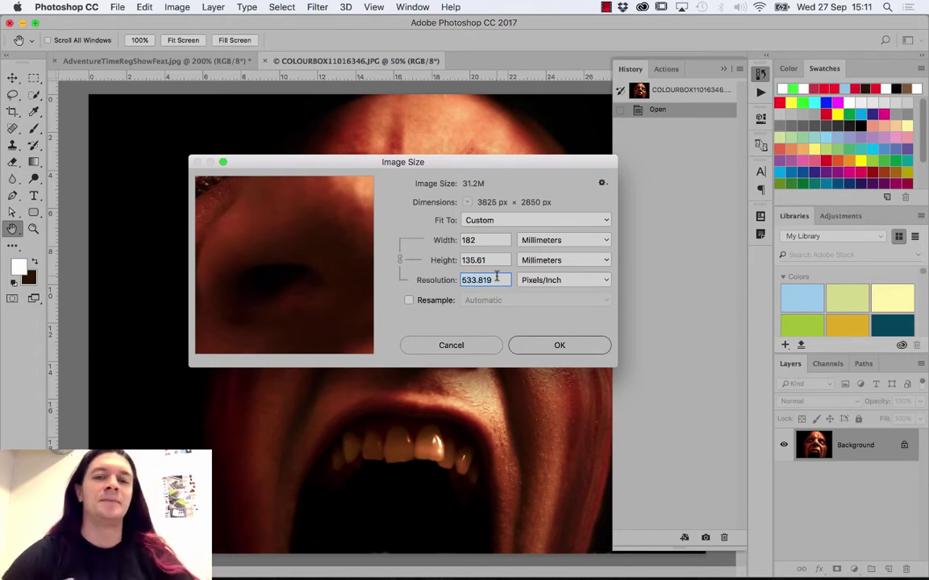
- Resample the photo in Image Size to 182 mm wide at 300 PPI (2150 × 1602 px)
click(450, 345)
key(c)
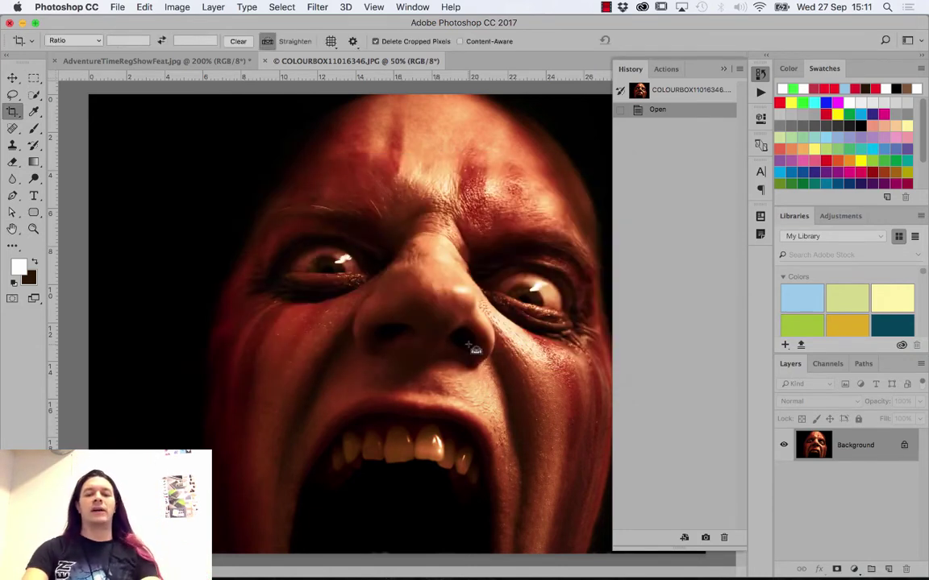
key(super+alt+i)
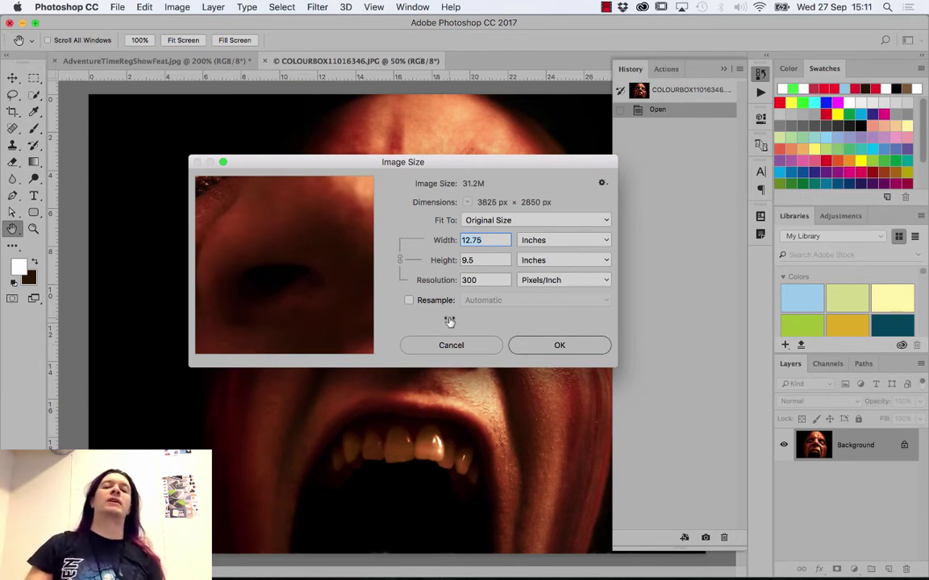
click(553, 245)
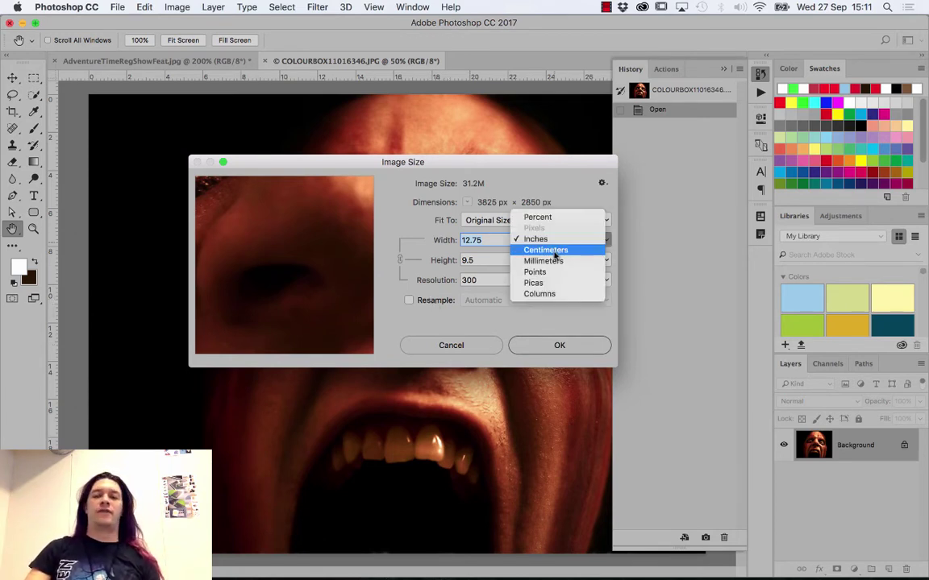
click(553, 262)
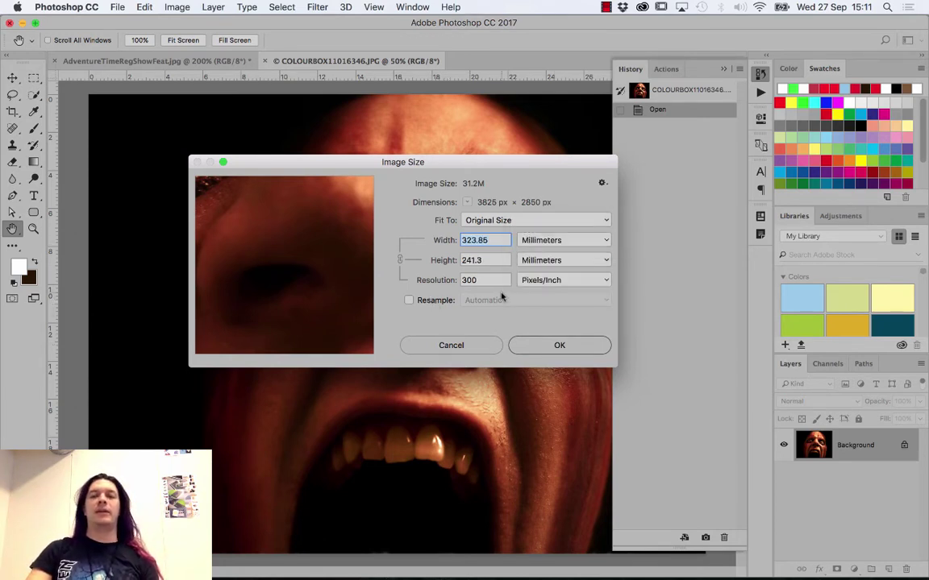
click(410, 301)
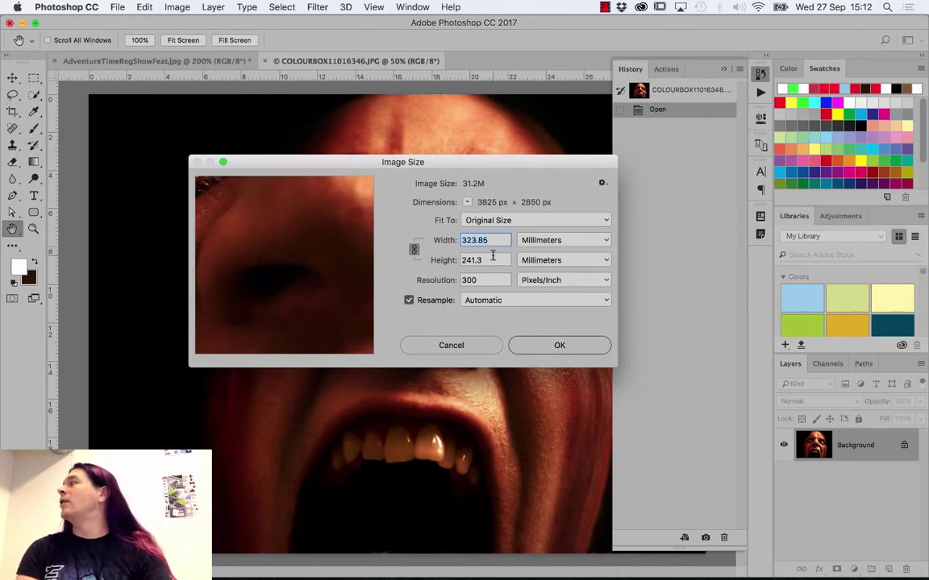
text(182)
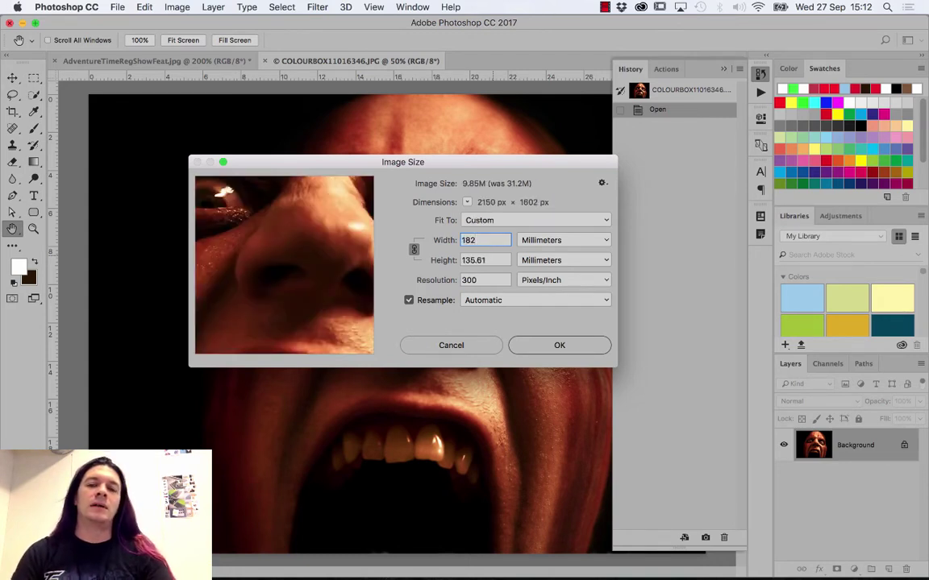
click(446, 282)
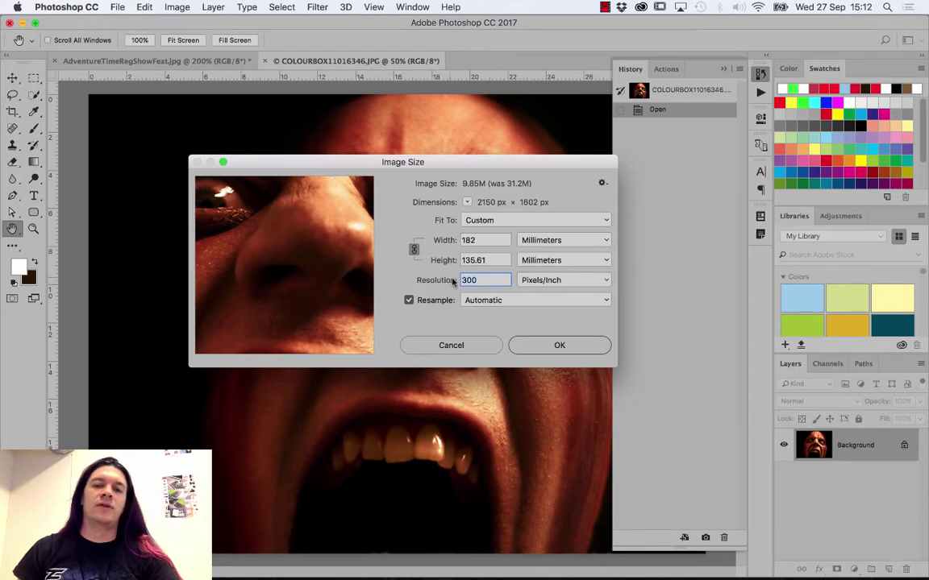
click(576, 347)
key(c)
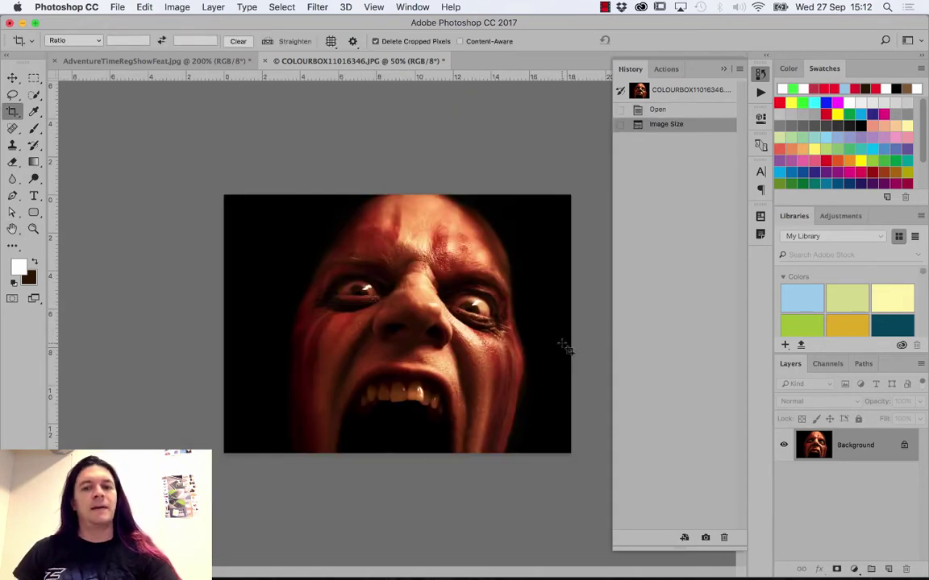
- Save the resized photo with Cmd+S, then glance at and dismiss the File menu
key(super)
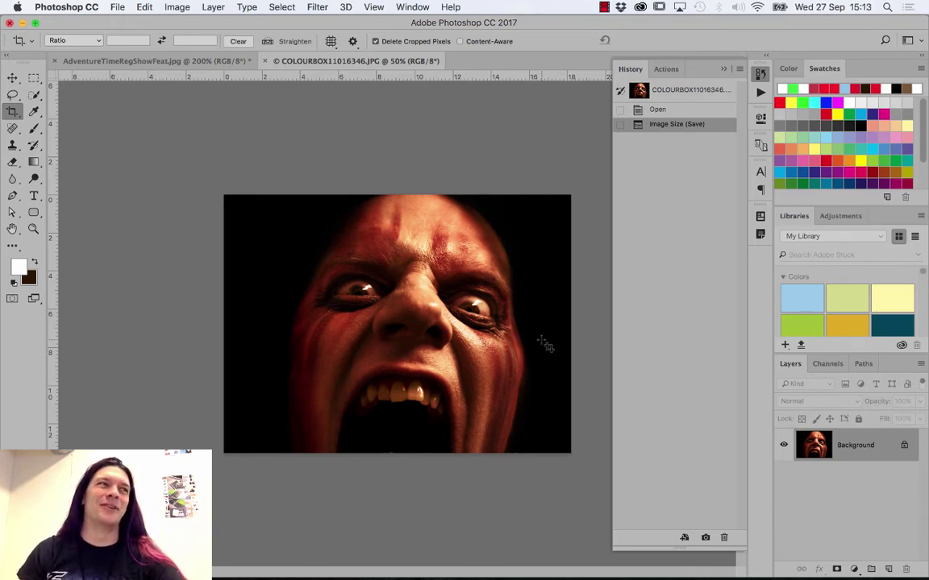
mouse_move(278, 564)
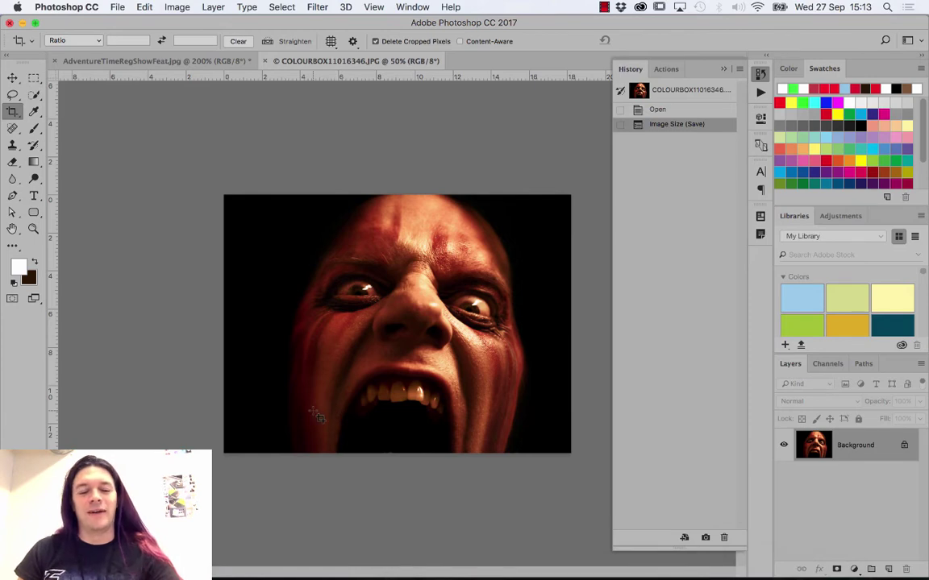
click(113, 6)
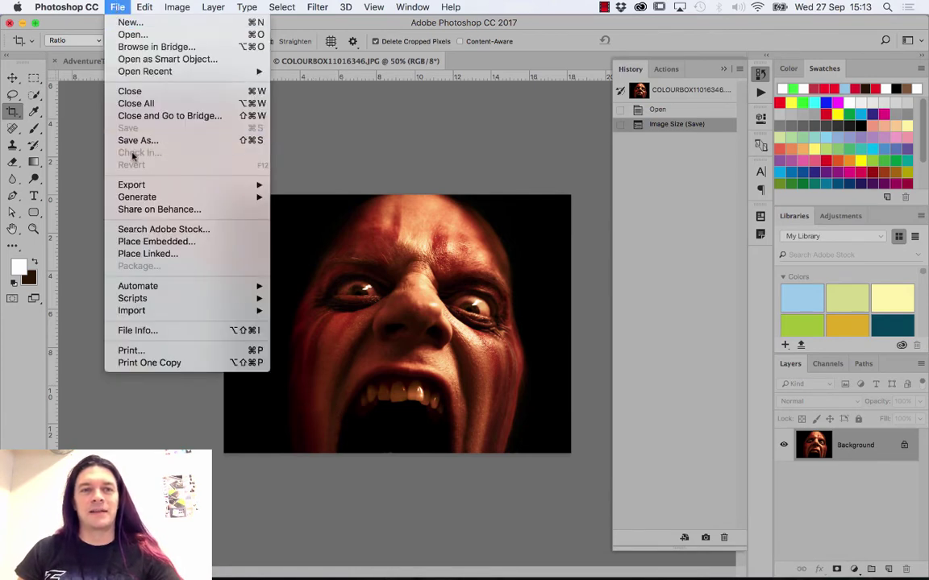
click(315, 142)
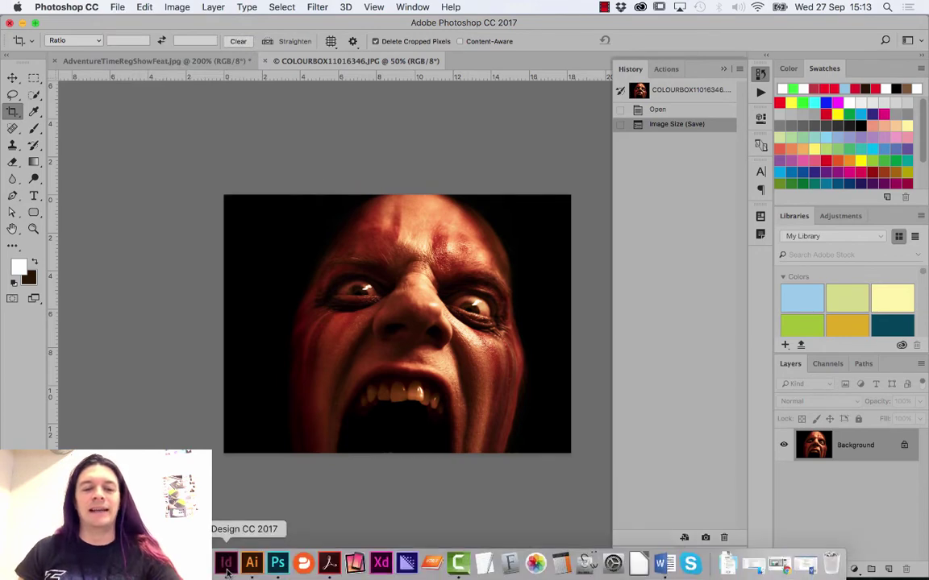
- Return to InDesign, where the link now reports 2150 × 1602 px at 300 effective PPI
click(227, 569)
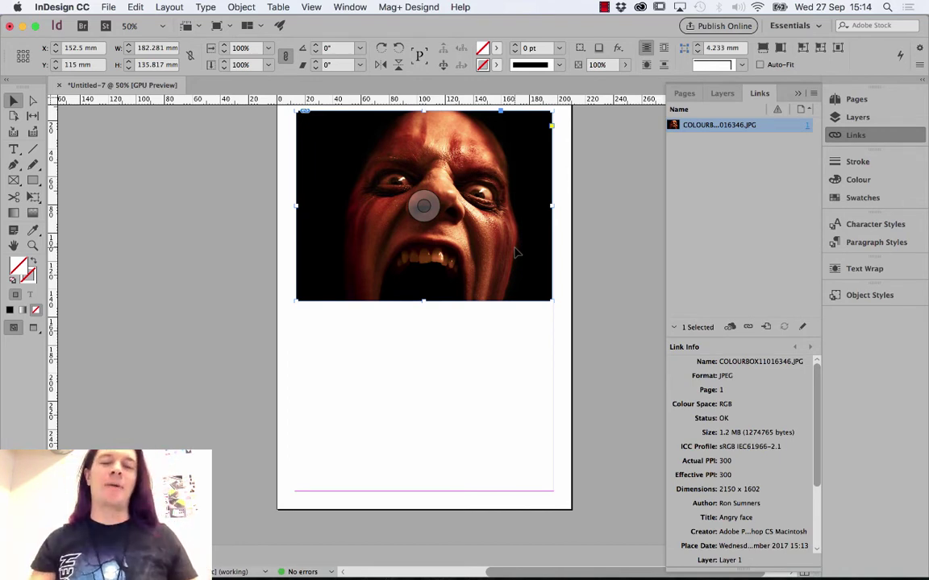
- Alt-drag a duplicate photo below the original and send it to Photoshop CC 2017 via Edit With
drag(518, 252, 513, 443)
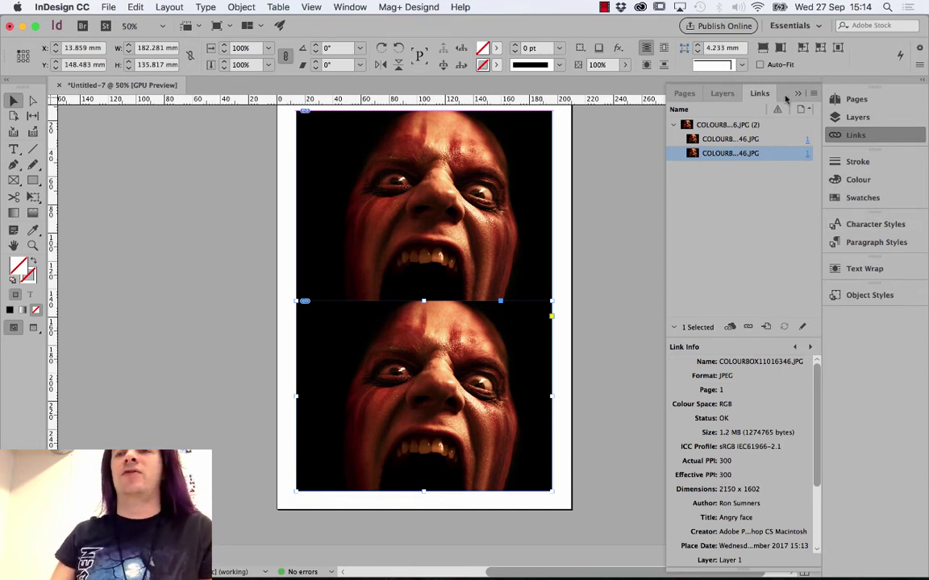
click(813, 93)
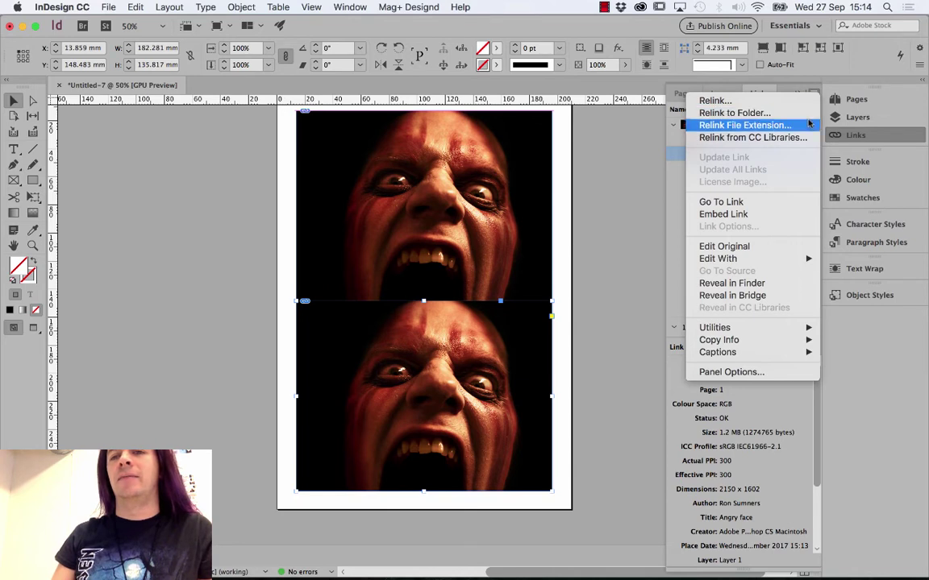
mouse_move(803, 258)
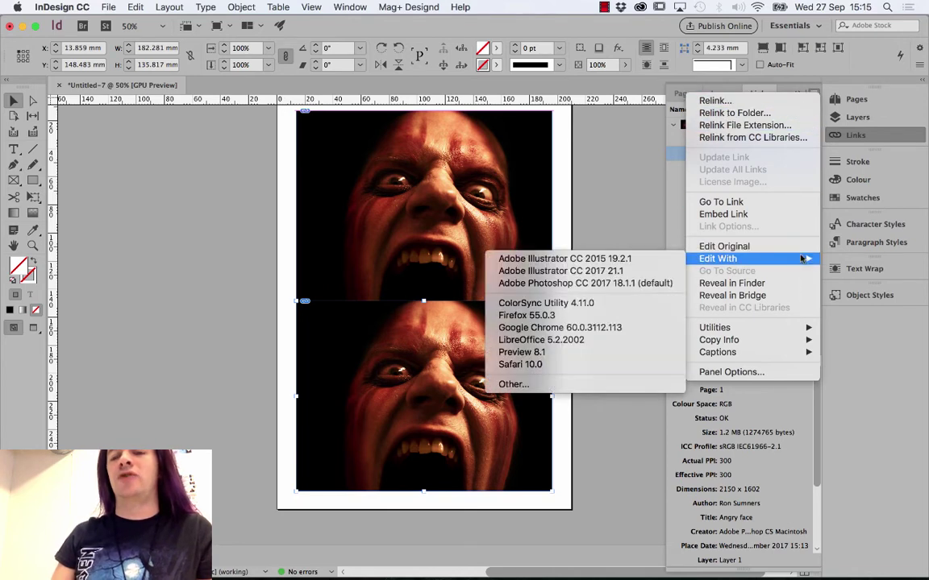
click(593, 283)
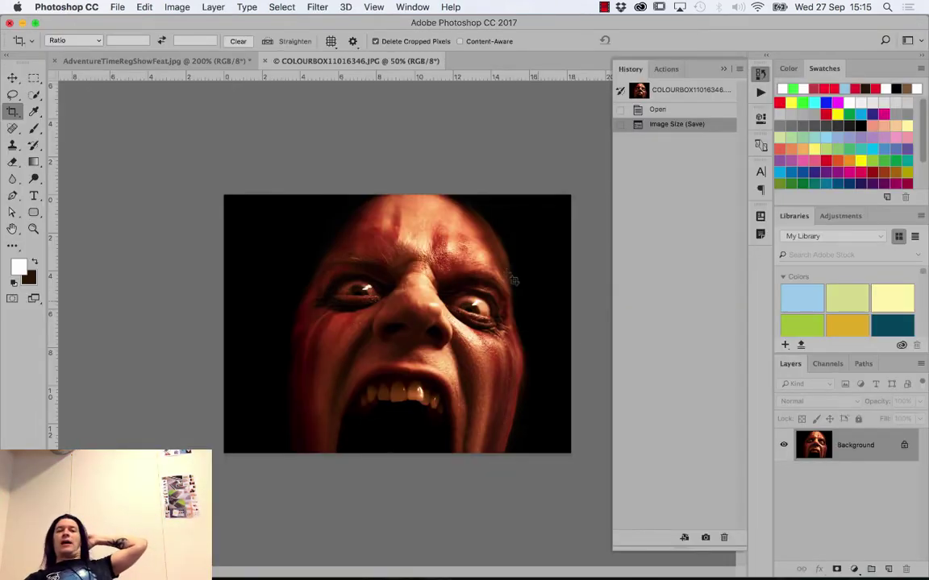
- In Image Size, change the resolution from 300 to 72 PPI, giving 516 × 384 px
click(177, 6)
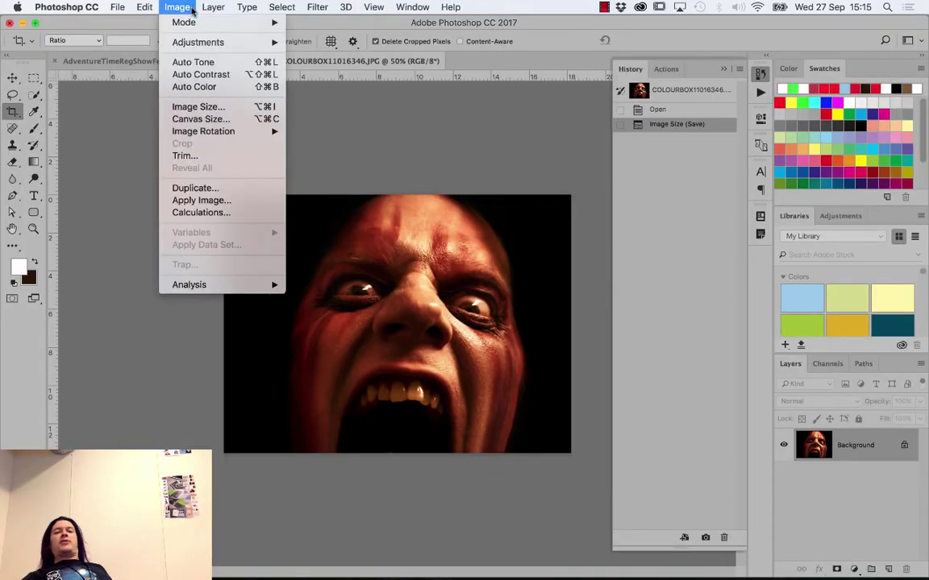
click(196, 107)
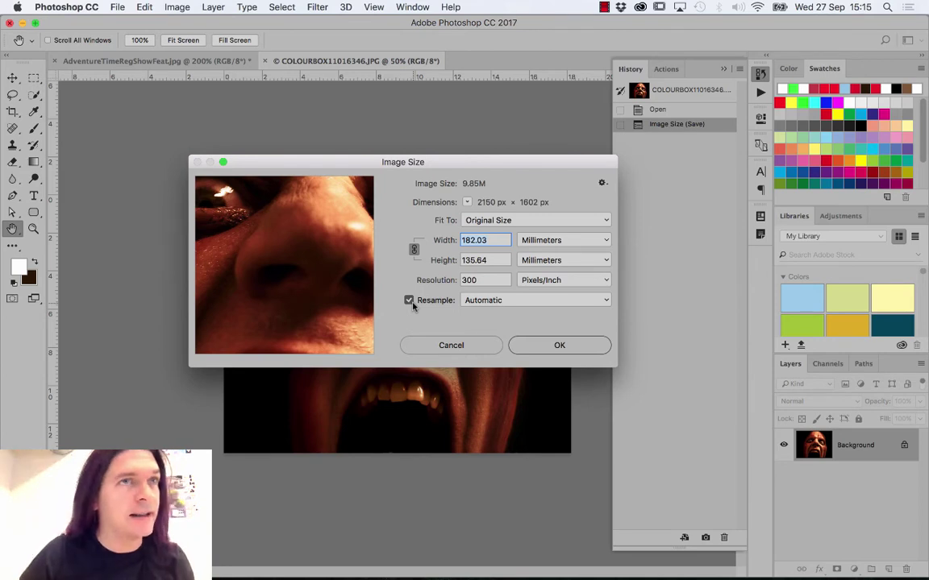
click(477, 279)
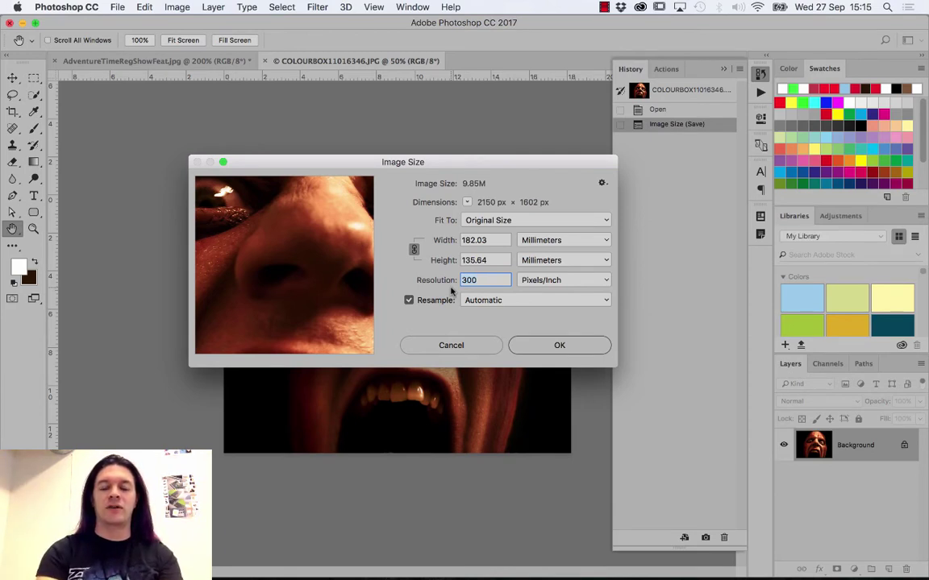
text(72)
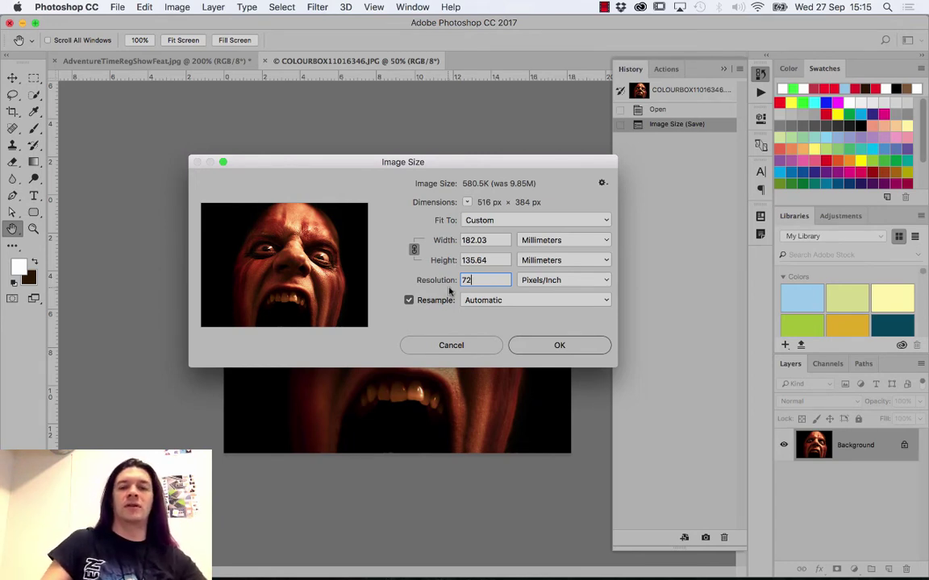
- Apply the 72 PPI resize, then undo it to return the photo to 300 PPI
click(545, 345)
key(c)
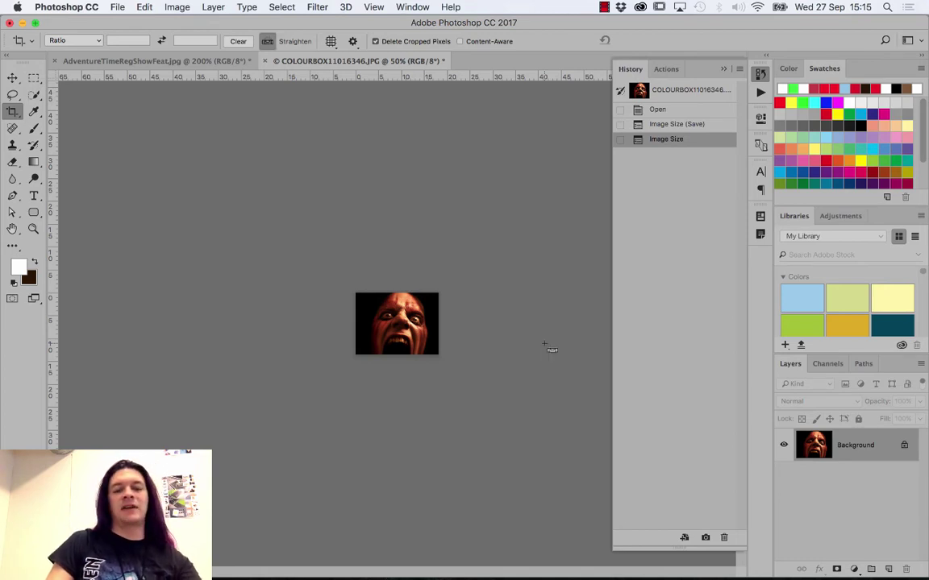
key(super+z)
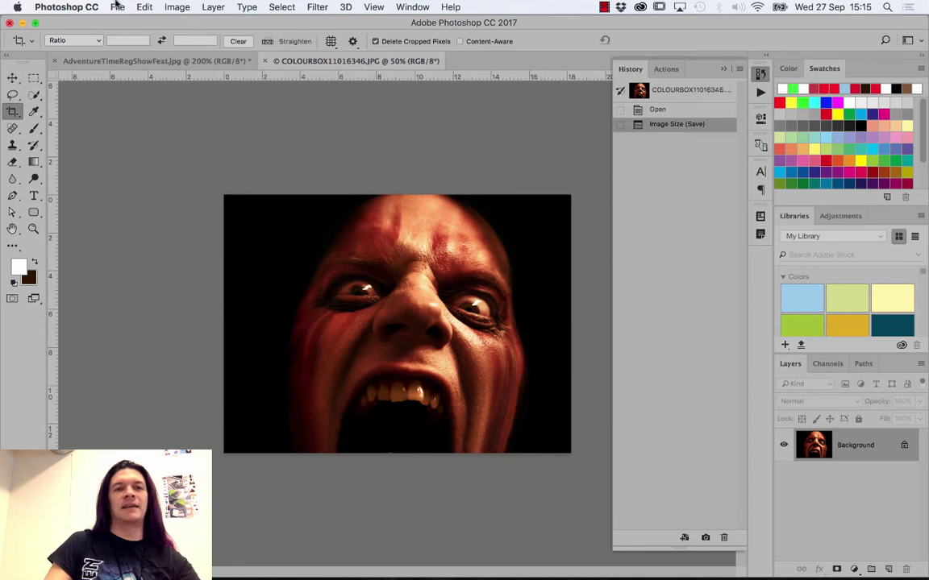
- Set Image Size resolution to 72 PPI, verify the 182.03 × 135.64 mm width and height, and apply
click(173, 7)
click(187, 108)
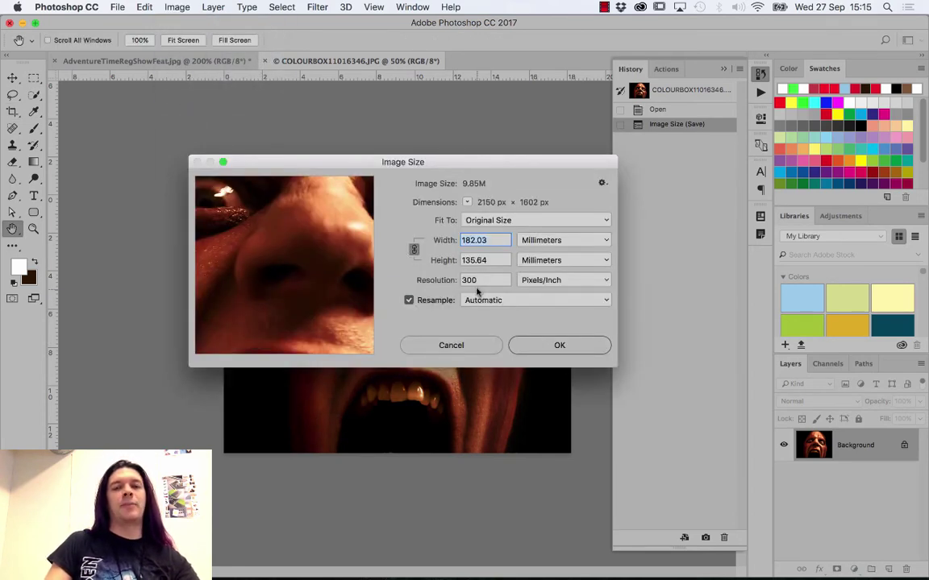
drag(480, 280, 452, 279)
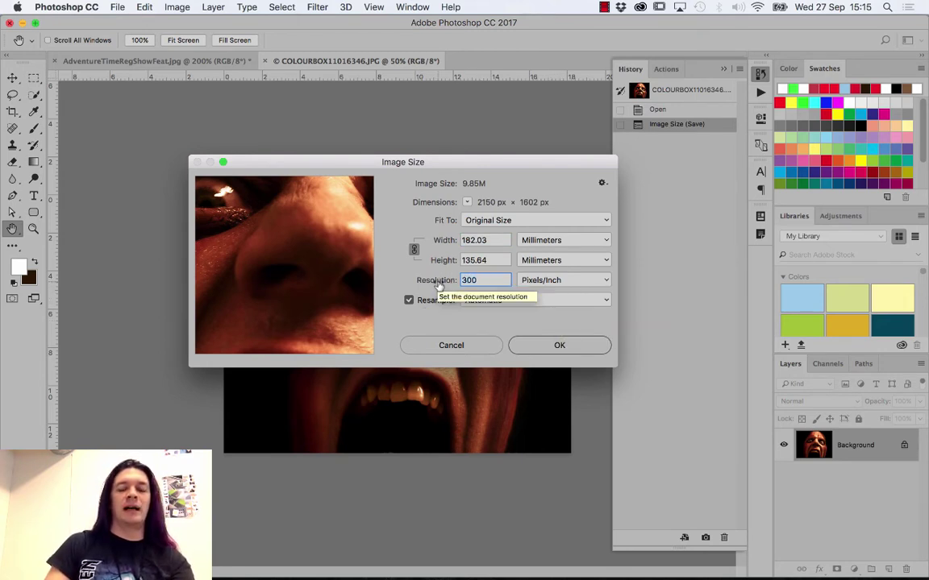
text(72)
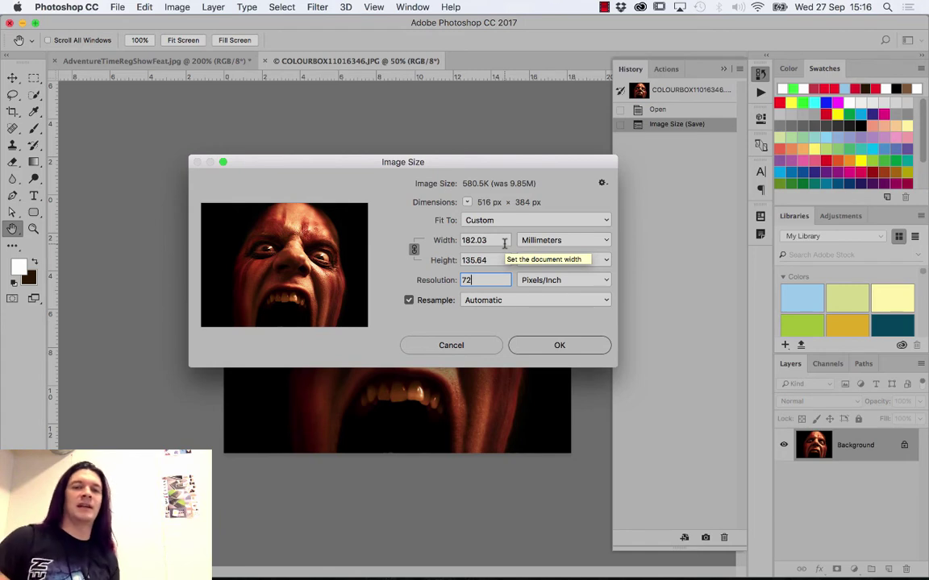
double_click(501, 240)
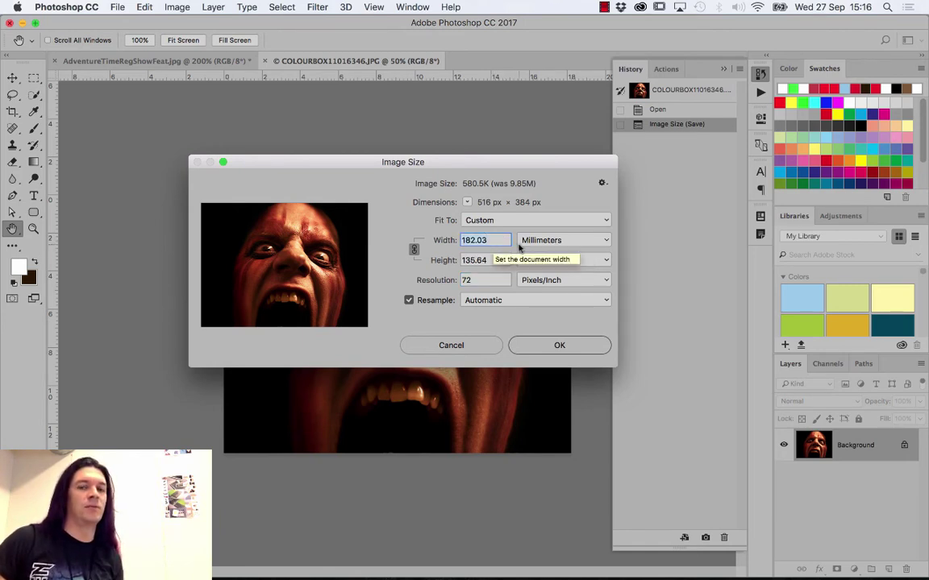
double_click(482, 261)
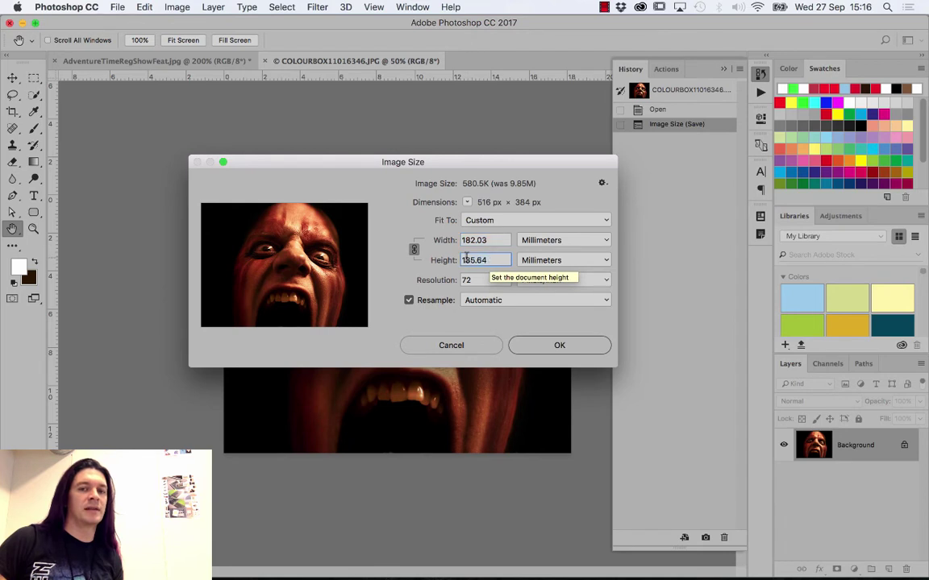
click(545, 346)
key(c)
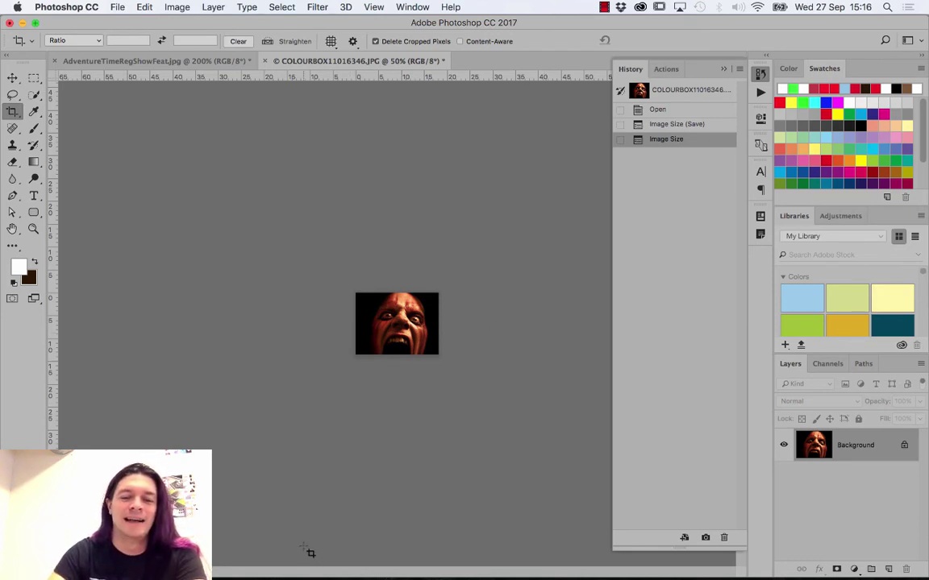
- Step back to the 300 PPI history state and save the photo in that state
key(super+s)
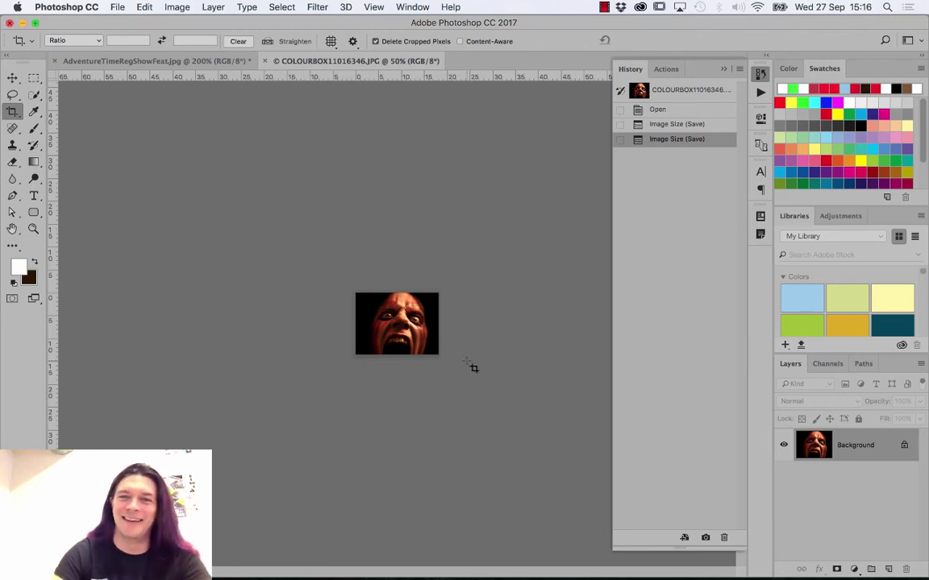
click(671, 124)
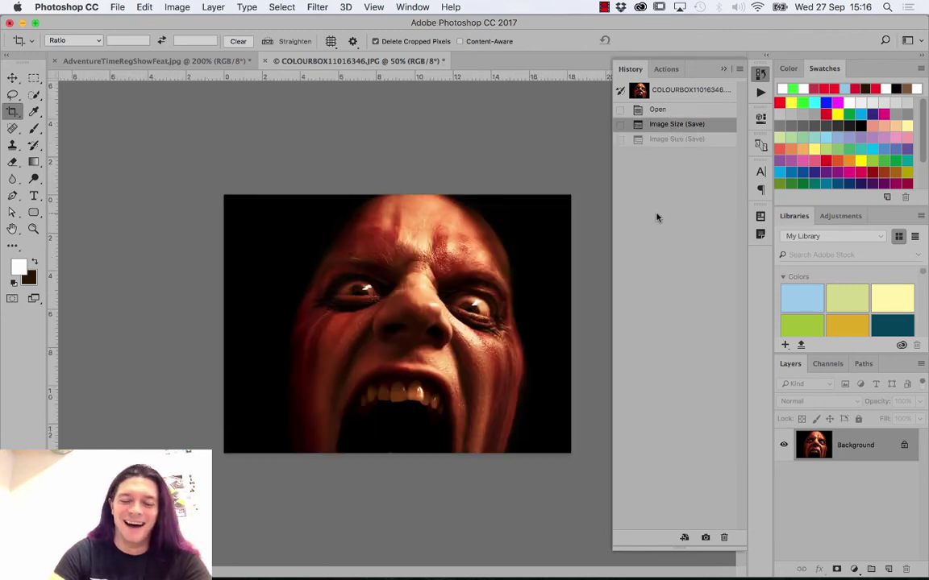
key(super+s)
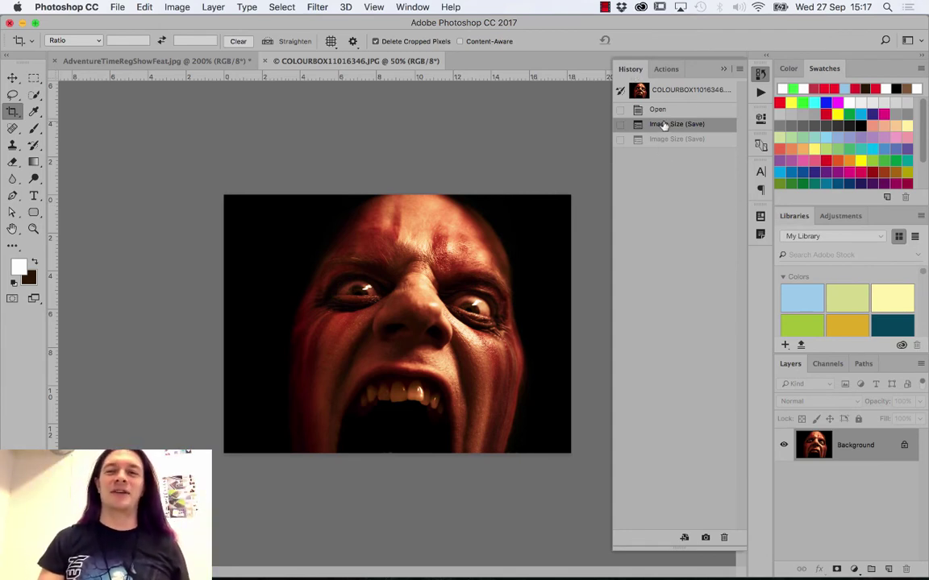
- Check Image Size without changes, return to the 72 PPI history state, and bring up Save As
key(super+alt+i)
click(451, 345)
key(c)
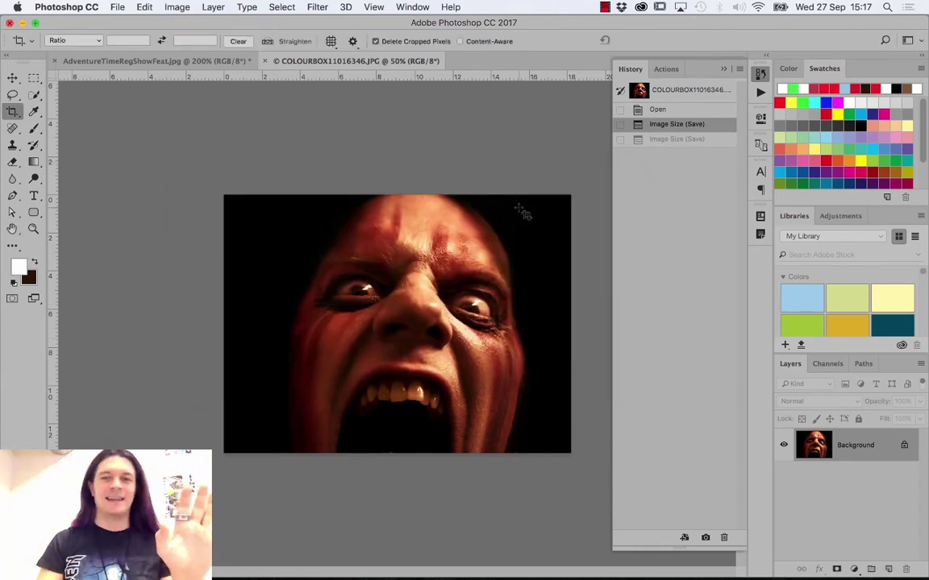
click(662, 141)
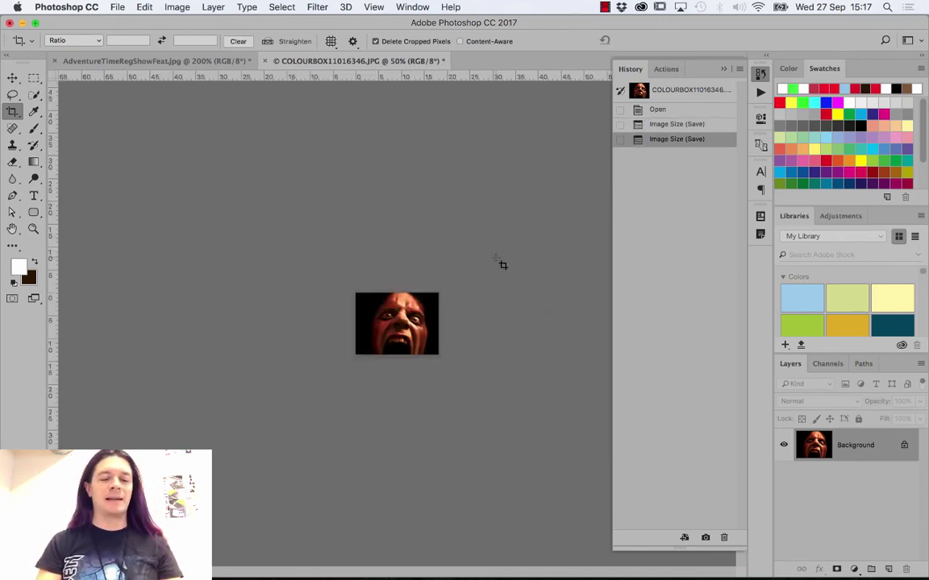
key(super+shift+s)
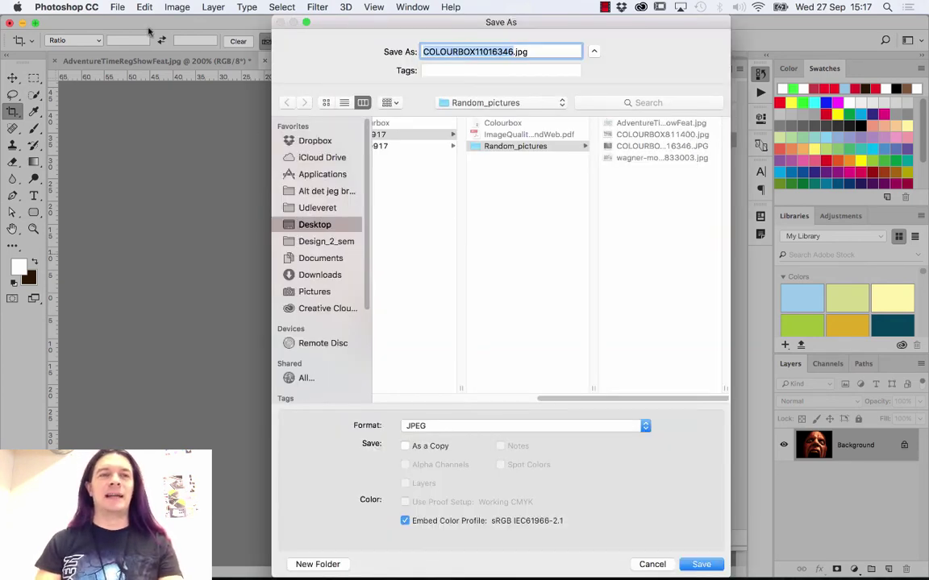
- Save the 72 PPI version as a copy, COLOURBOX11016346 copy.jpg, at JPEG quality 12 (Maximum)
click(111, 6)
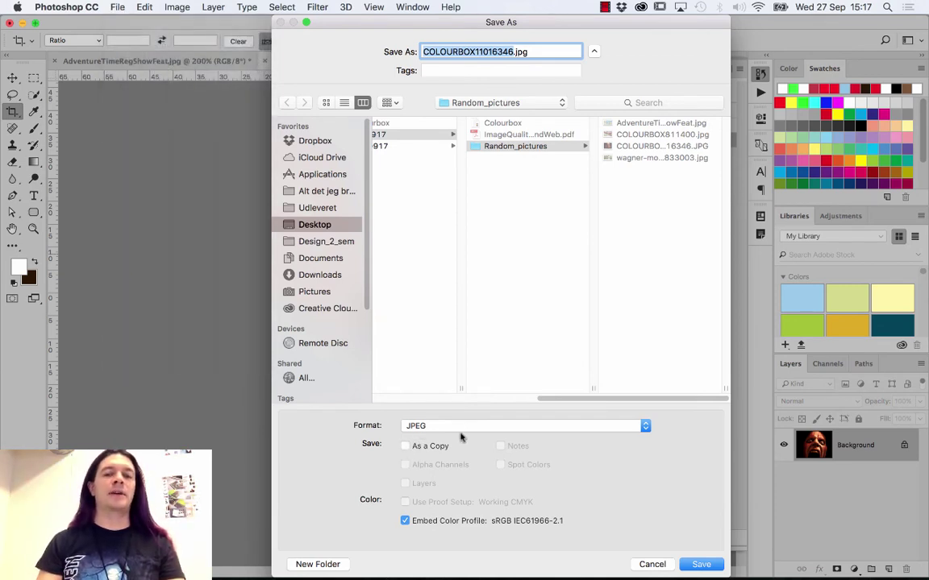
click(405, 446)
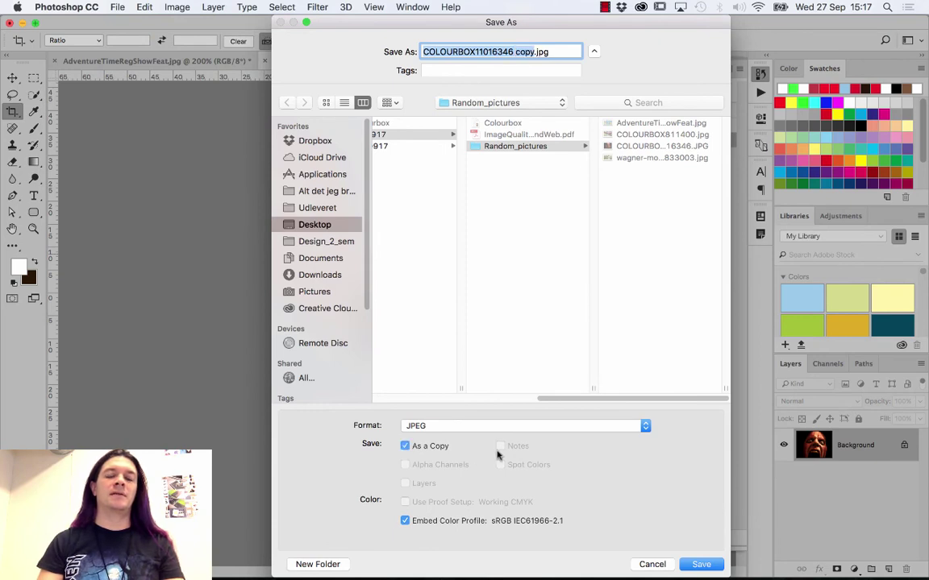
click(701, 565)
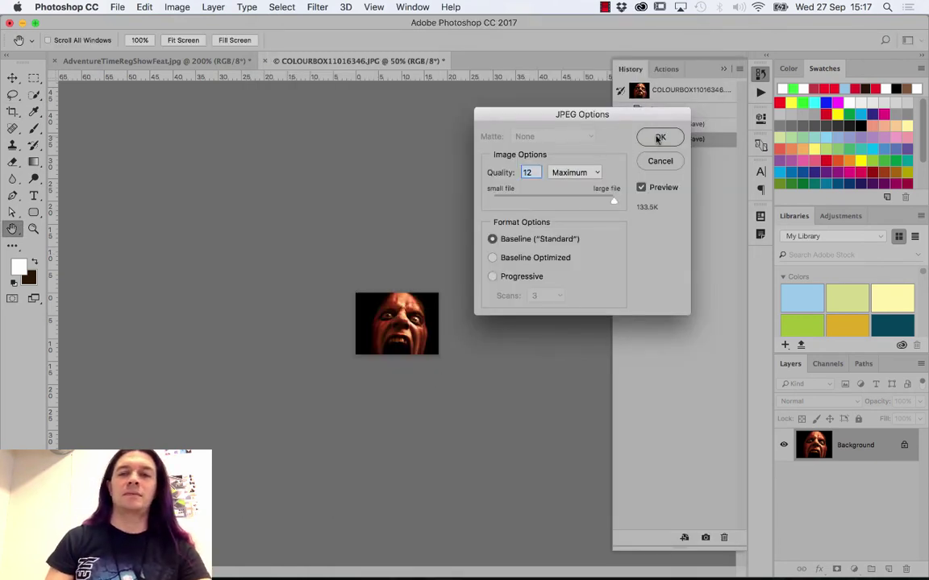
click(659, 138)
key(c)
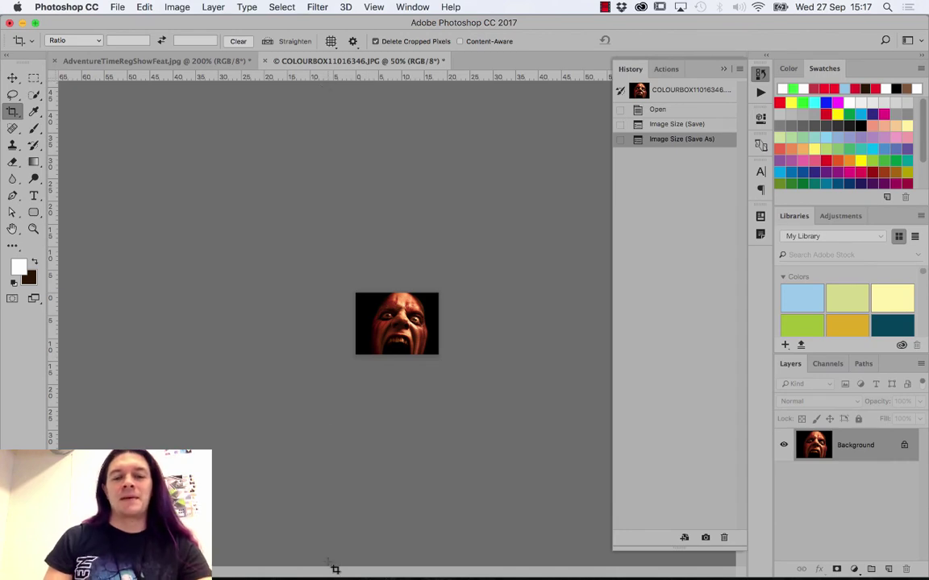
- In InDesign, relink the lower face image and browse Desktop > Des0917 > Billedbehandling > Des0917 > Random_pictures
mouse_move(303, 576)
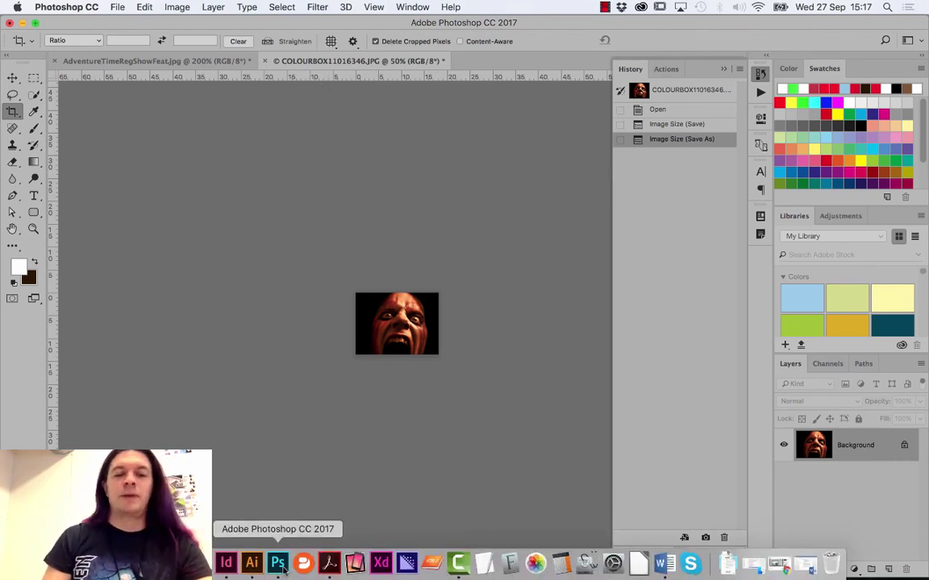
click(226, 563)
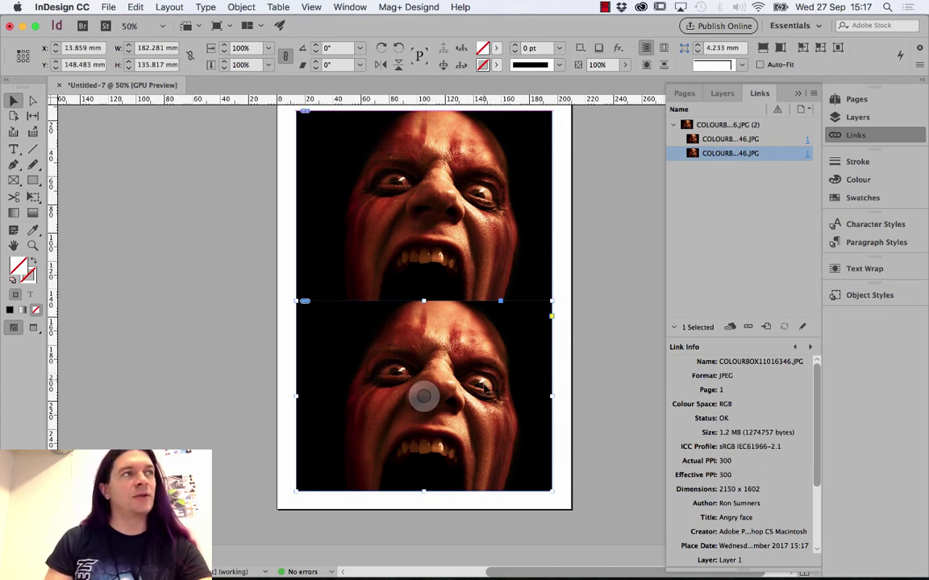
click(748, 327)
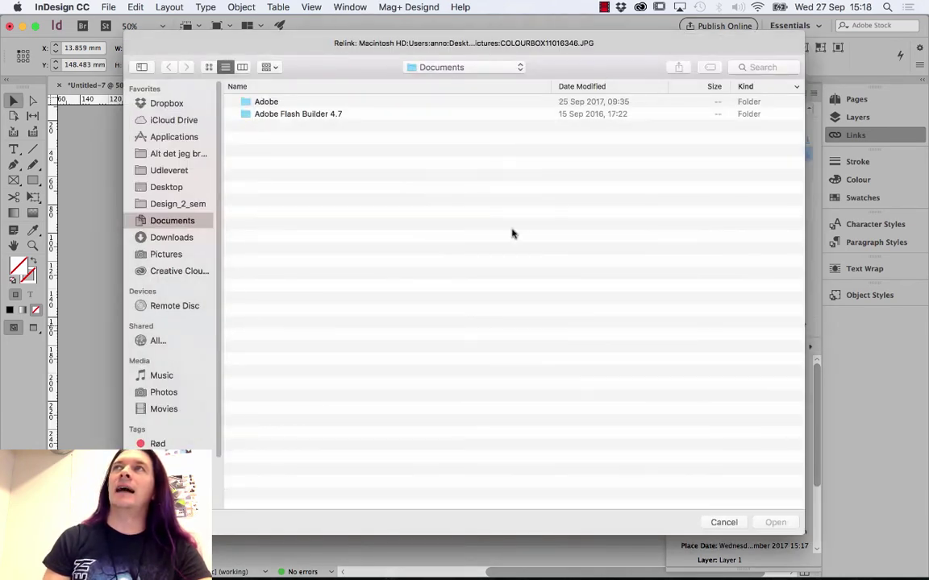
click(168, 187)
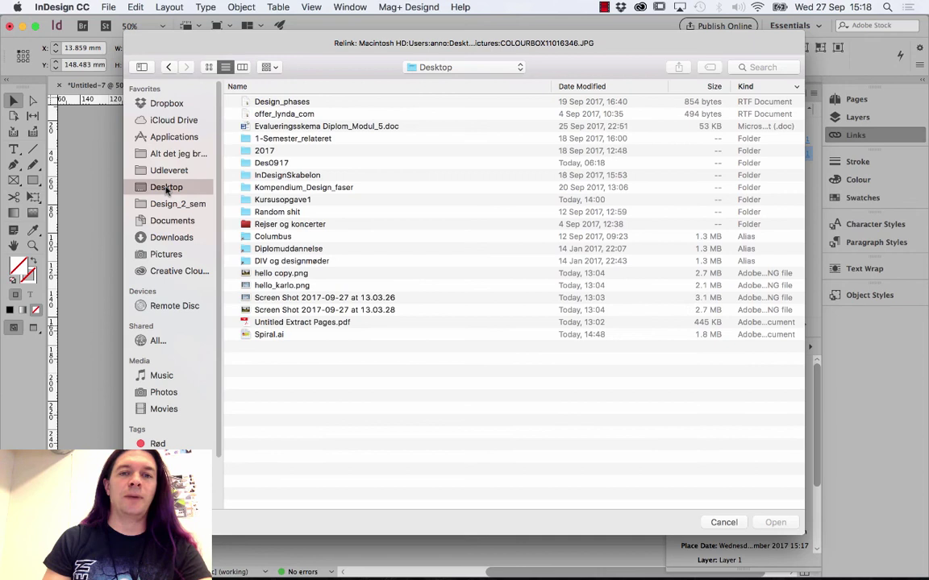
double_click(267, 162)
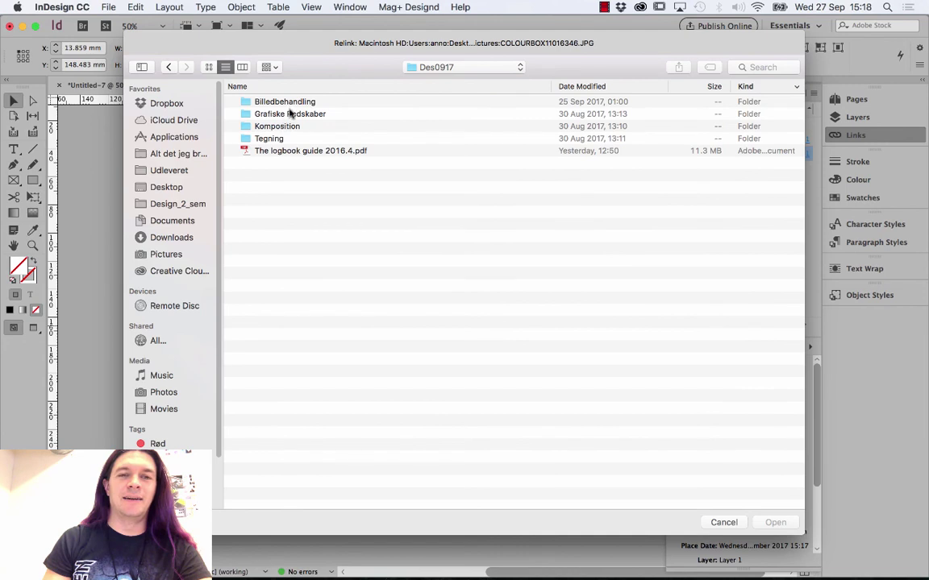
double_click(278, 103)
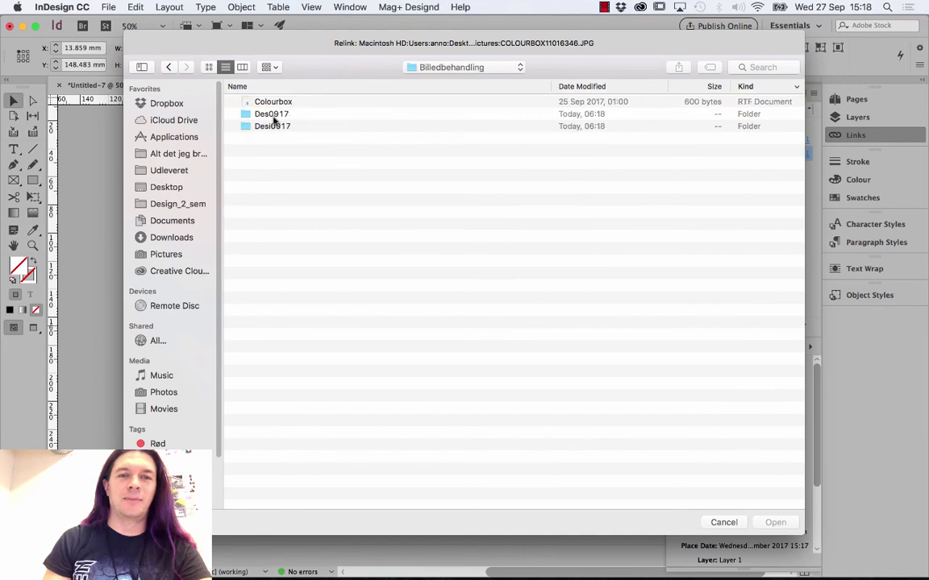
double_click(272, 115)
double_click(270, 115)
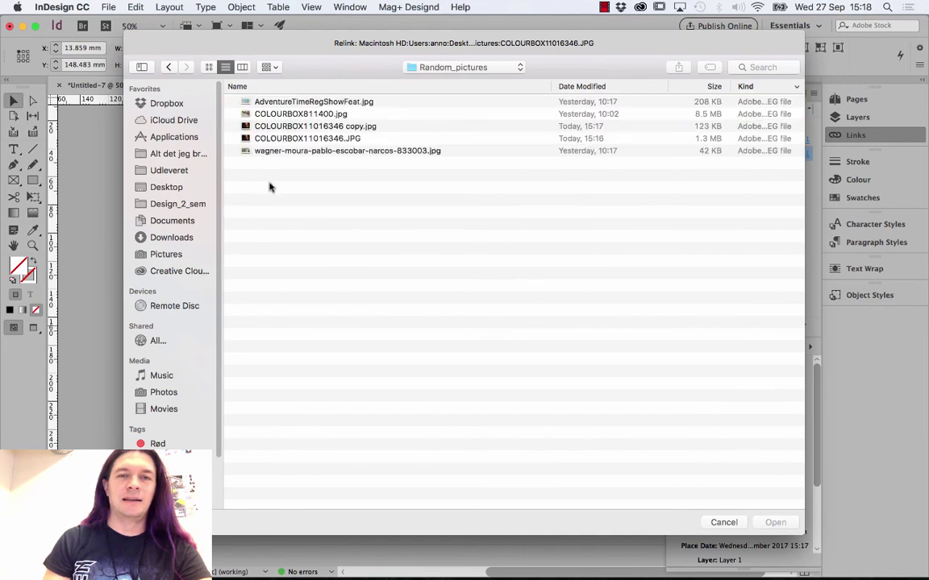
- Back in Photoshop, use the Save As location popup to see Random_pictures sits in Des0917, then cancel
mouse_move(226, 573)
click(277, 571)
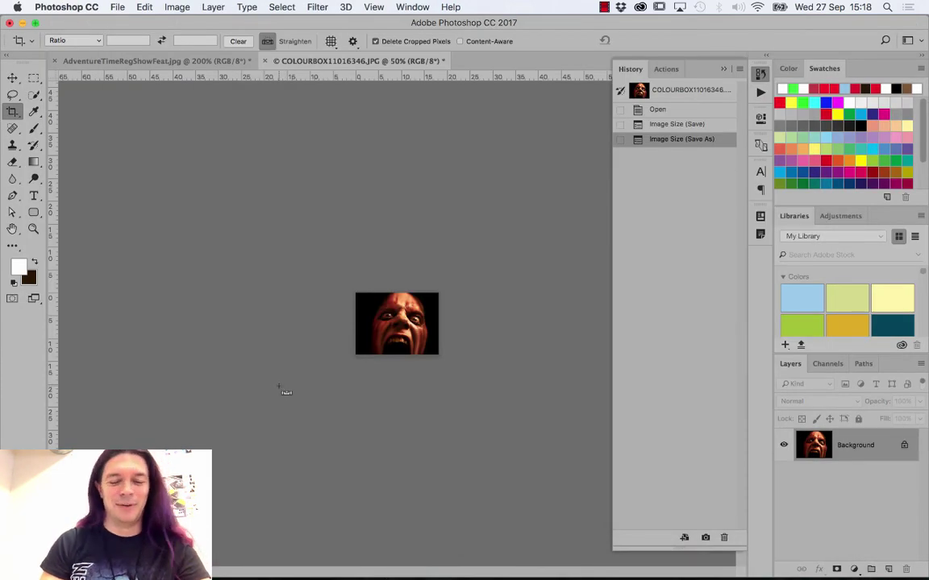
key(super+shift+s)
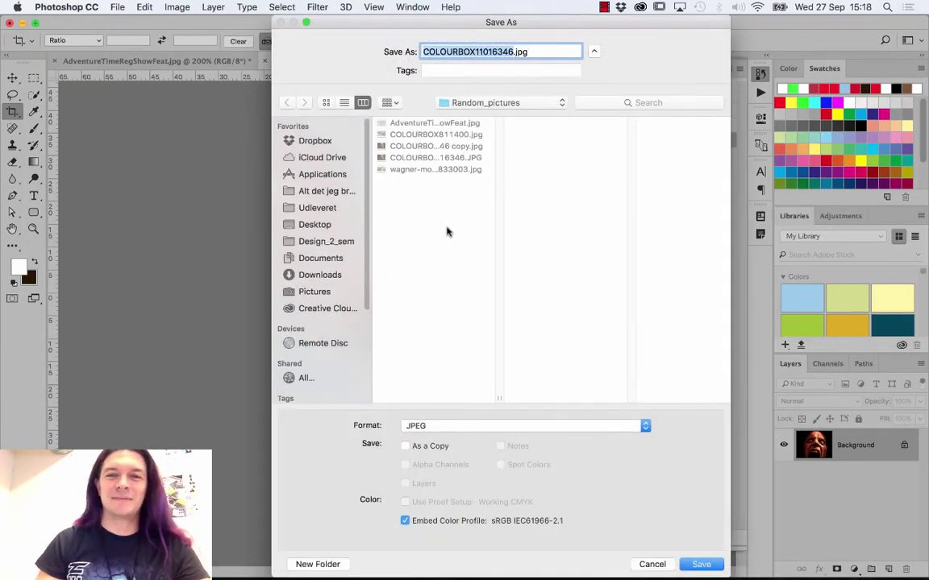
click(470, 103)
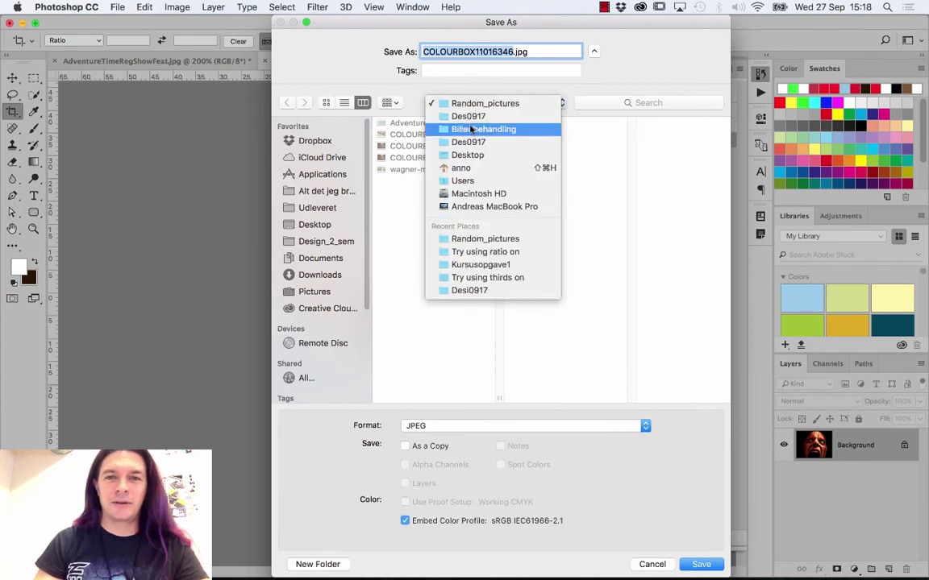
click(469, 116)
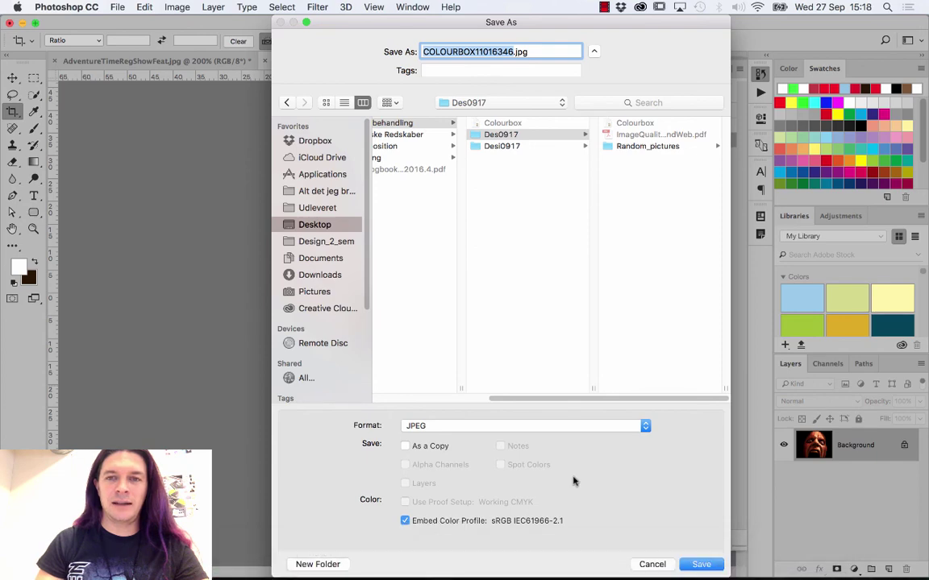
click(699, 565)
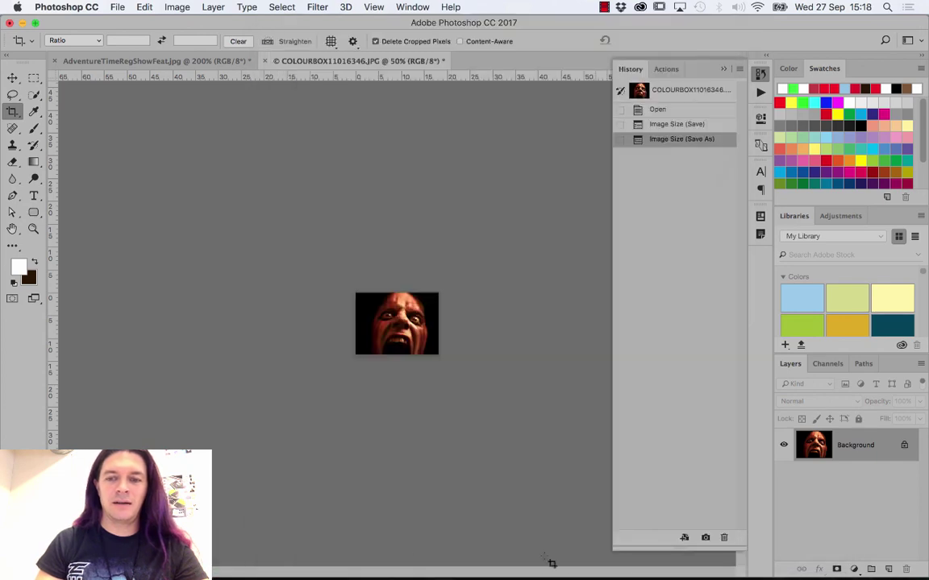
- In InDesign, pick COLOURBOX11016346 copy.jpg from Random_pictures as the new link and accept the import options
mouse_move(327, 564)
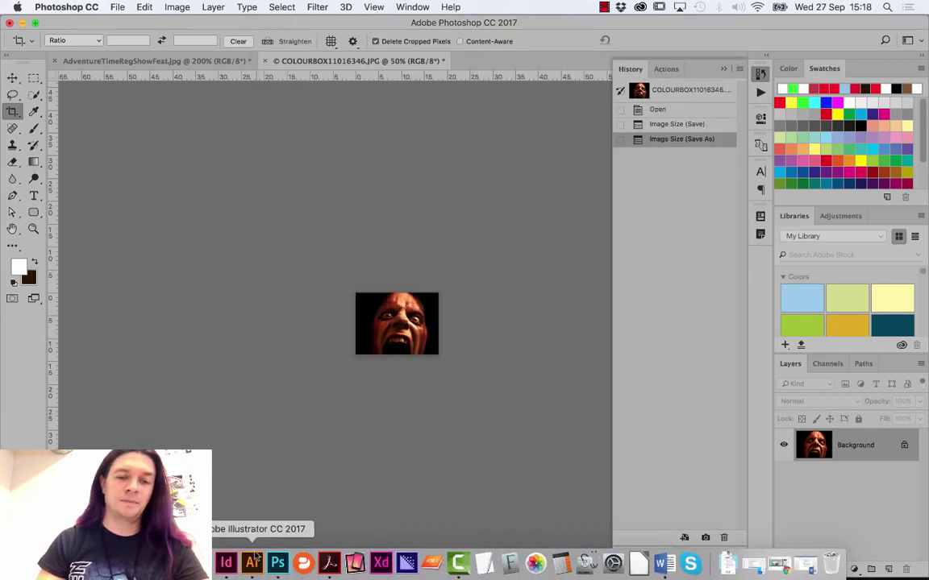
click(227, 563)
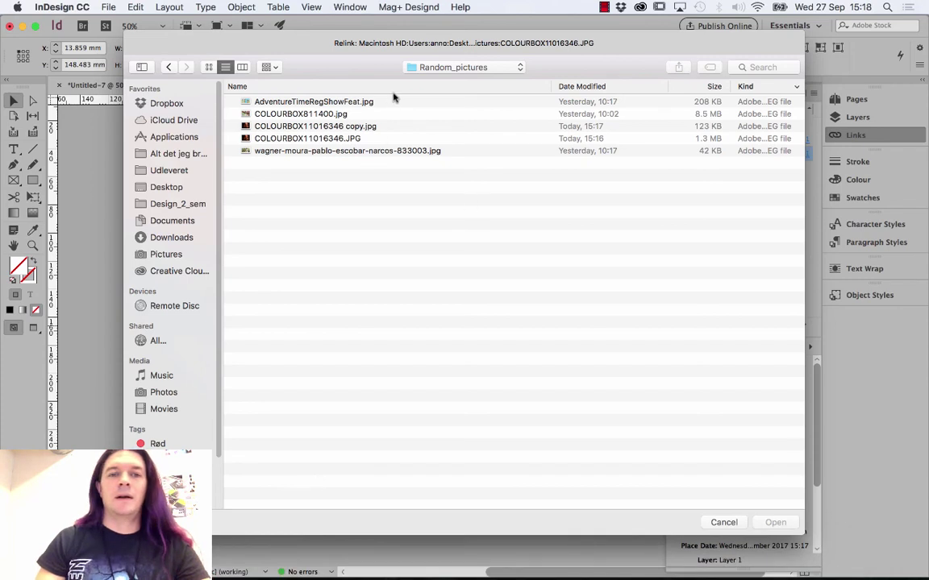
click(436, 69)
click(439, 79)
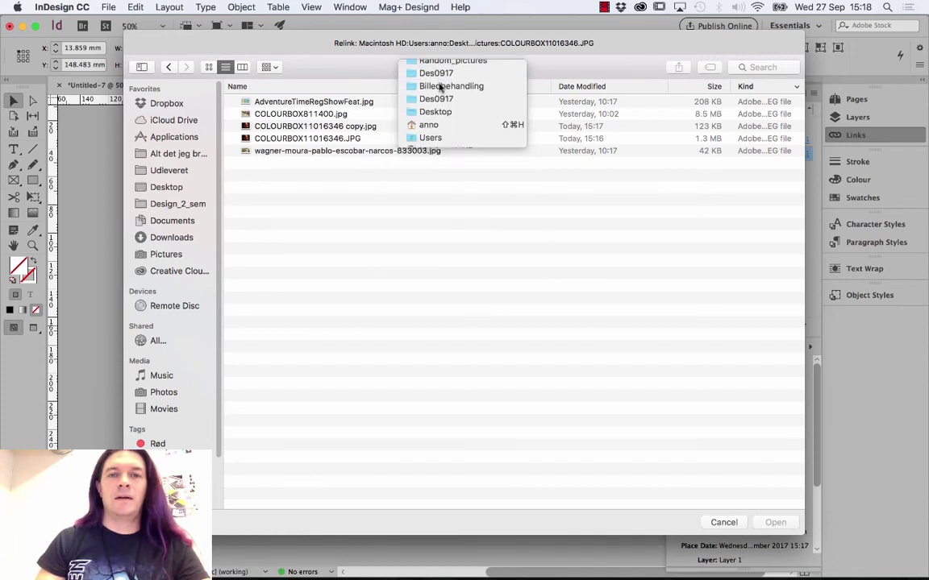
double_click(321, 115)
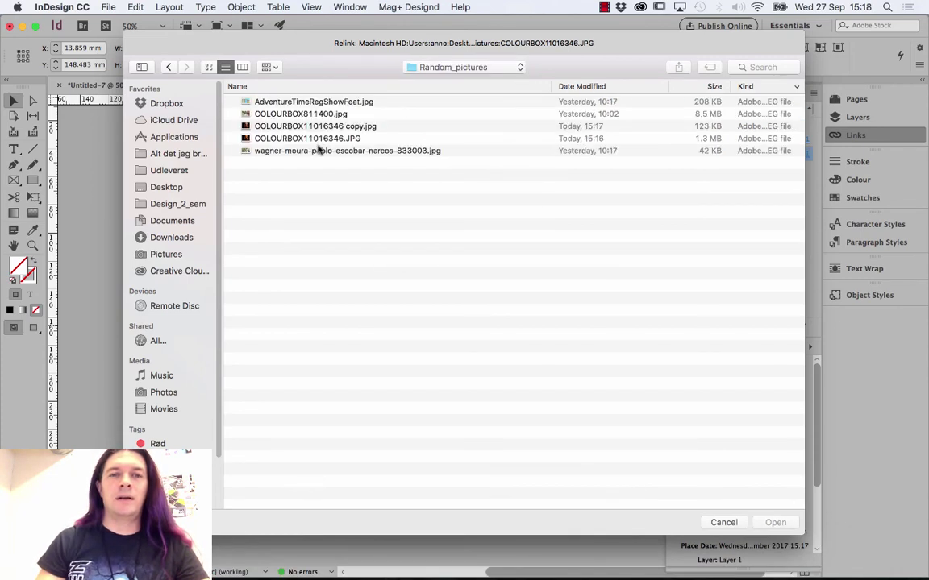
click(316, 126)
click(775, 522)
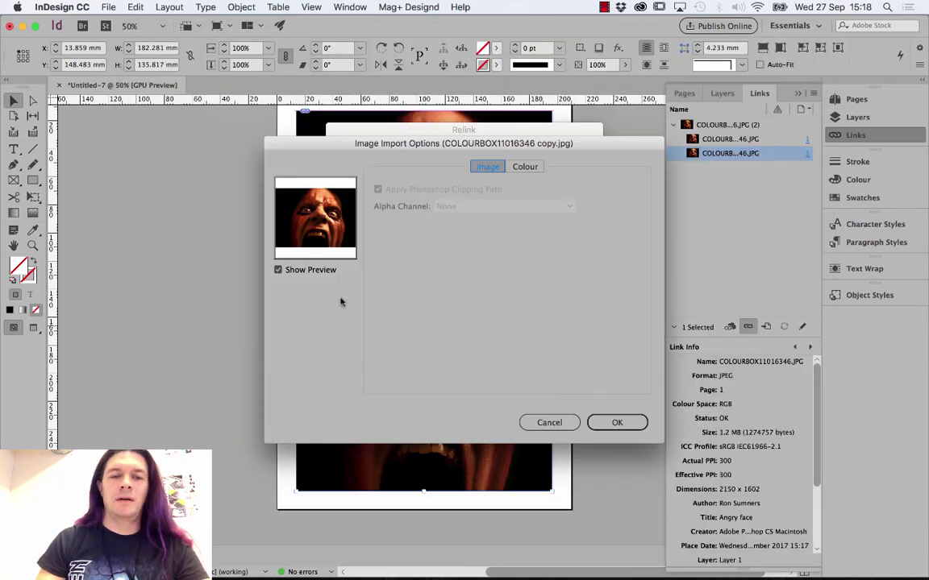
click(611, 422)
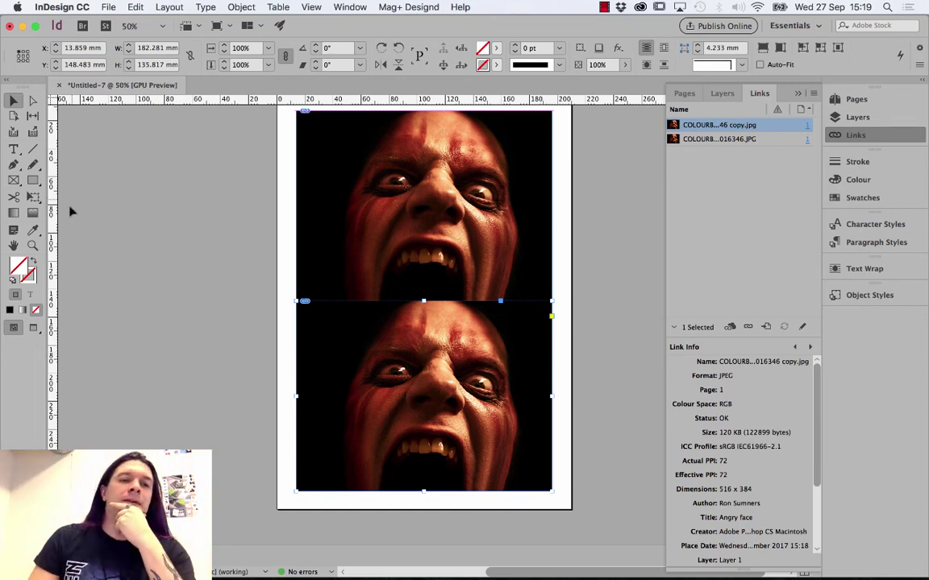
- Deselect the relinked image frame and return to the Selection tool
click(16, 150)
click(157, 208)
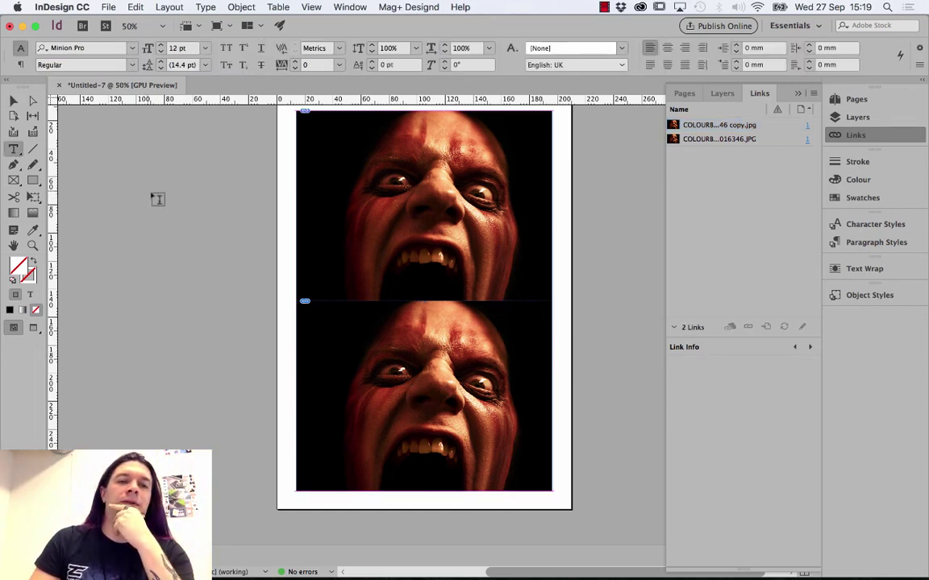
click(14, 101)
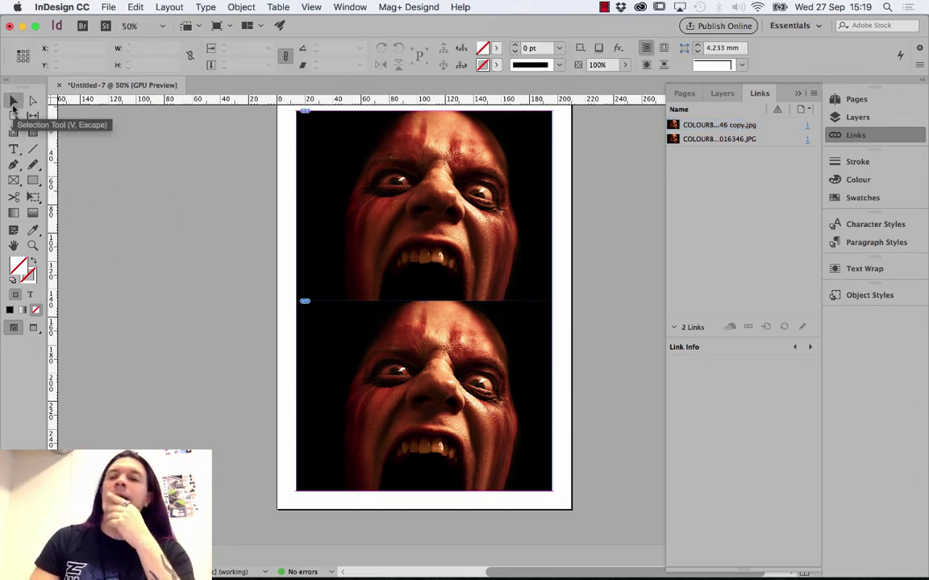